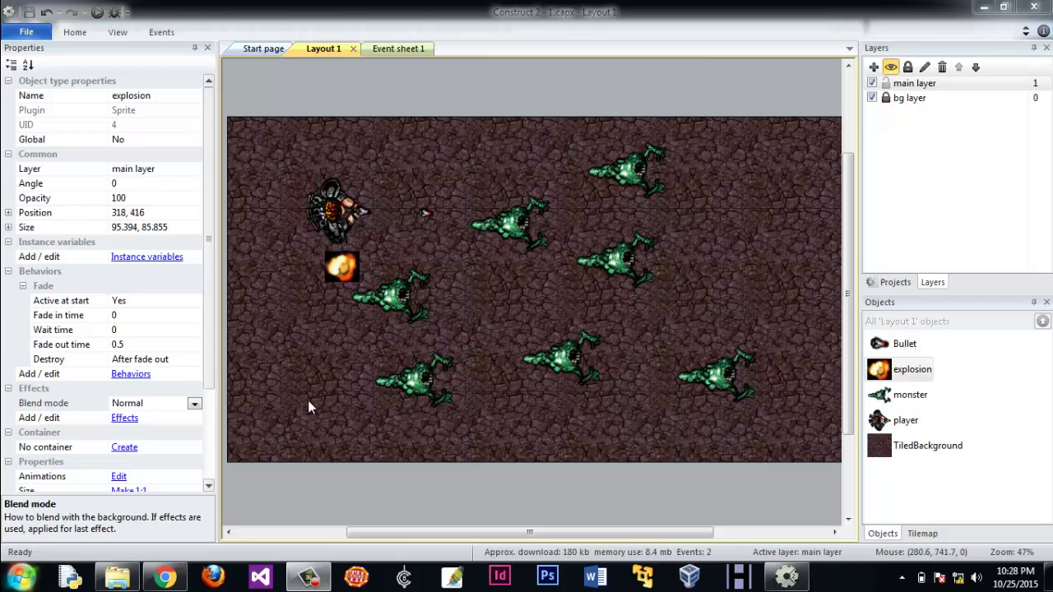
# Preview the layout in the browser and fire bullets at several monsters to test what happens on a hit
pyautogui.click(235, 81)
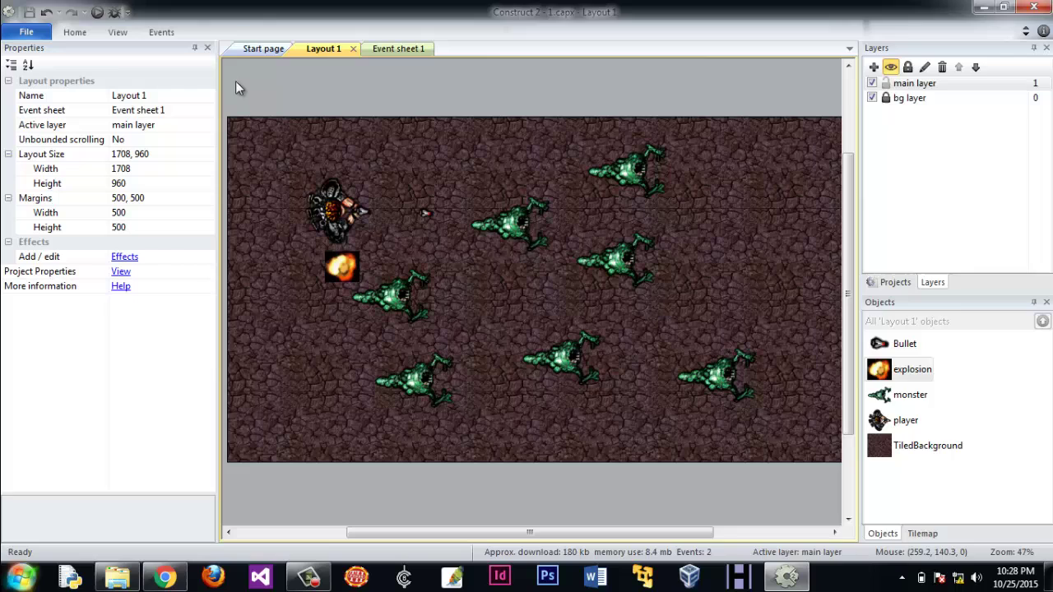
pyautogui.click(97, 13)
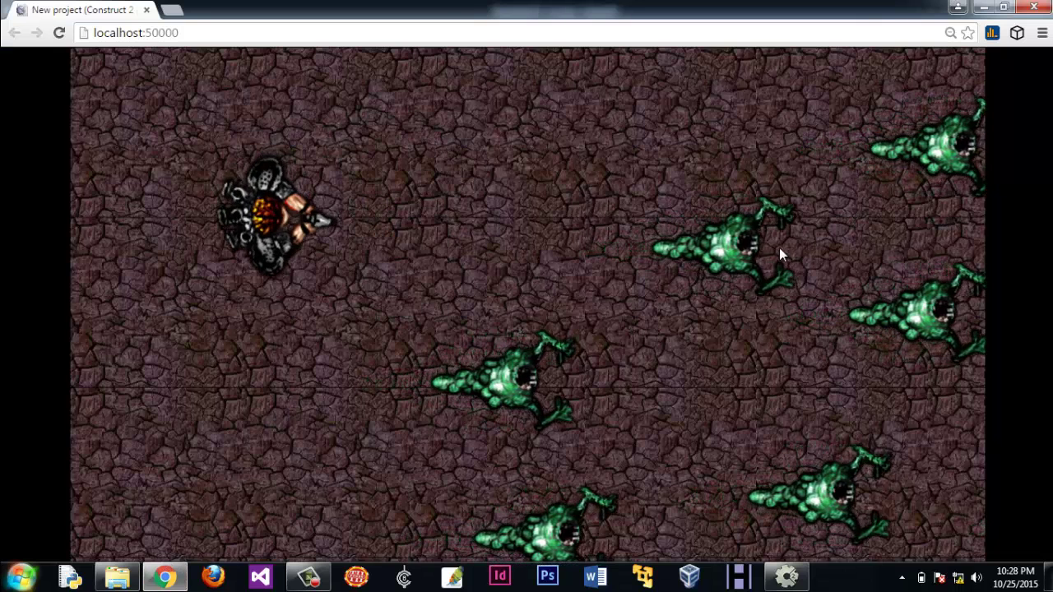
pyautogui.click(761, 249)
pyautogui.click(761, 249)
pyautogui.click(794, 247)
pyautogui.click(826, 240)
pyautogui.click(823, 243)
pyautogui.click(824, 250)
pyautogui.click(831, 251)
pyautogui.click(839, 251)
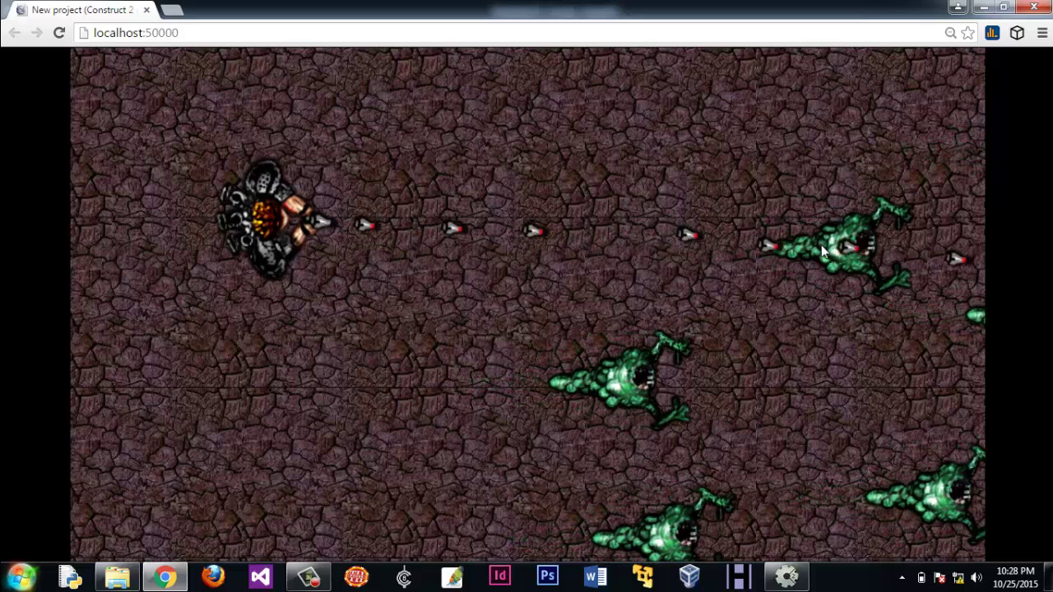
pyautogui.click(849, 253)
pyautogui.click(869, 250)
pyautogui.click(753, 376)
pyautogui.click(755, 376)
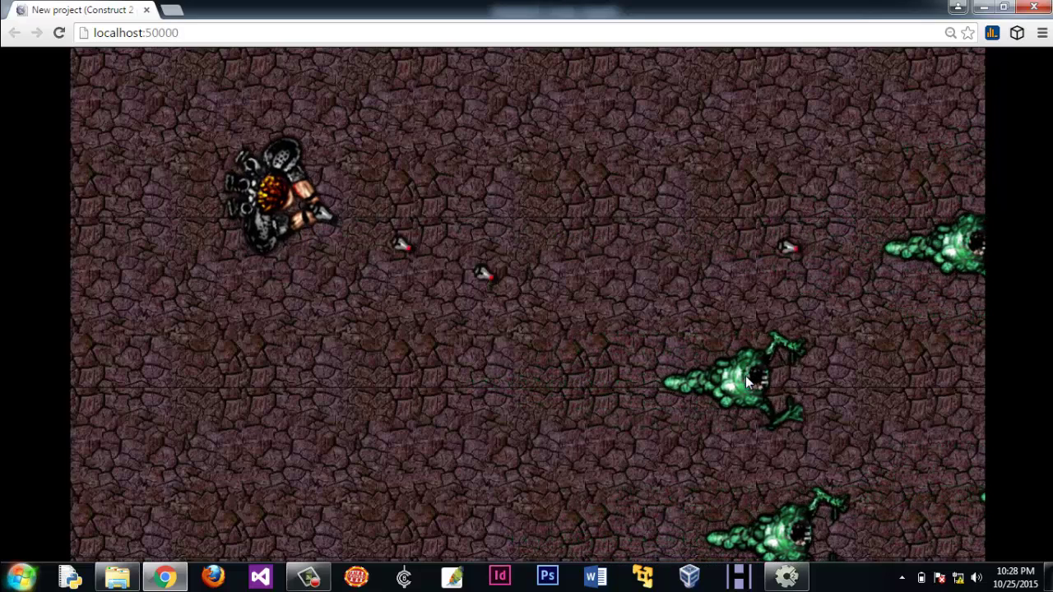
pyautogui.click(781, 384)
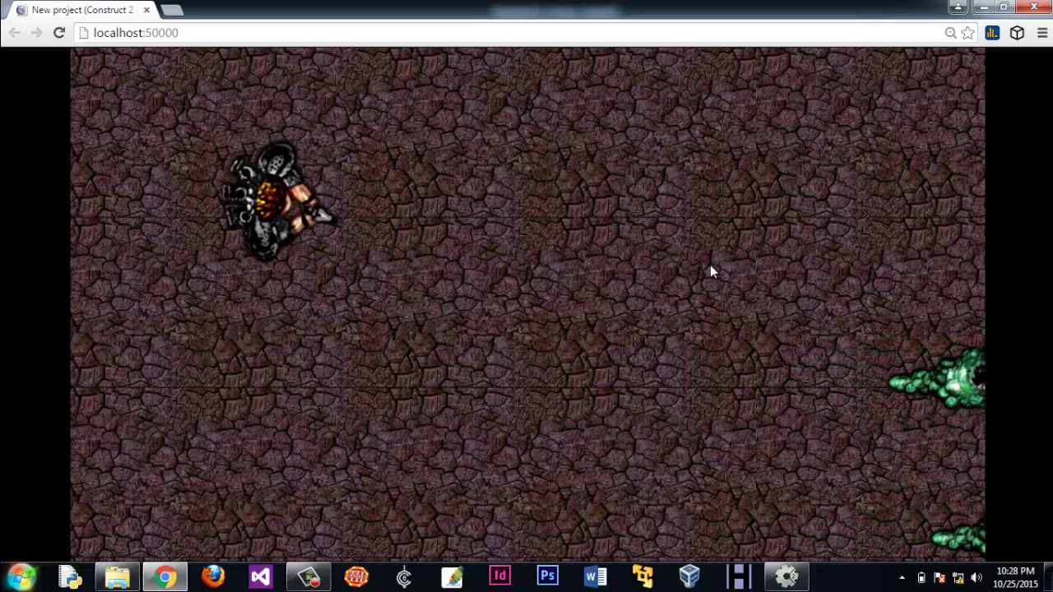
pyautogui.click(983, 7)
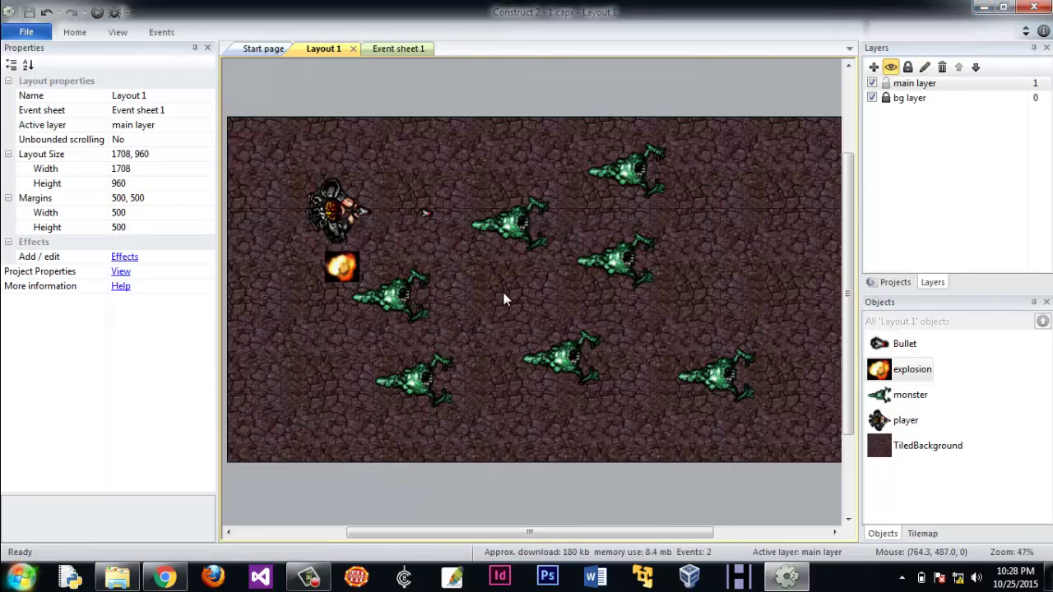
# Add an event to Event sheet 1 with the Bullet condition On collision with another object, using monster as the object
pyautogui.click(388, 50)
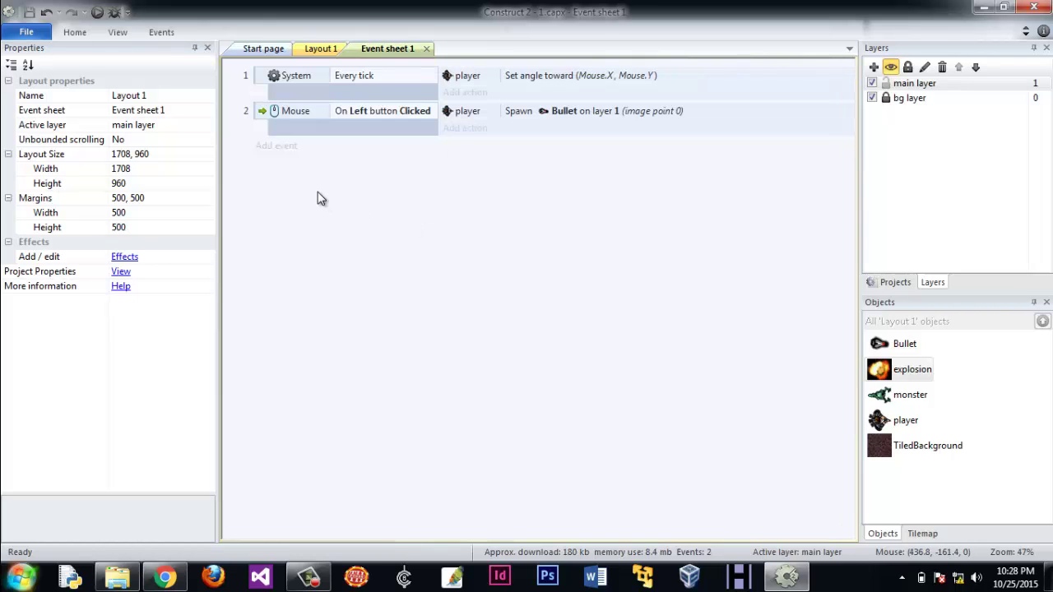
pyautogui.click(281, 147)
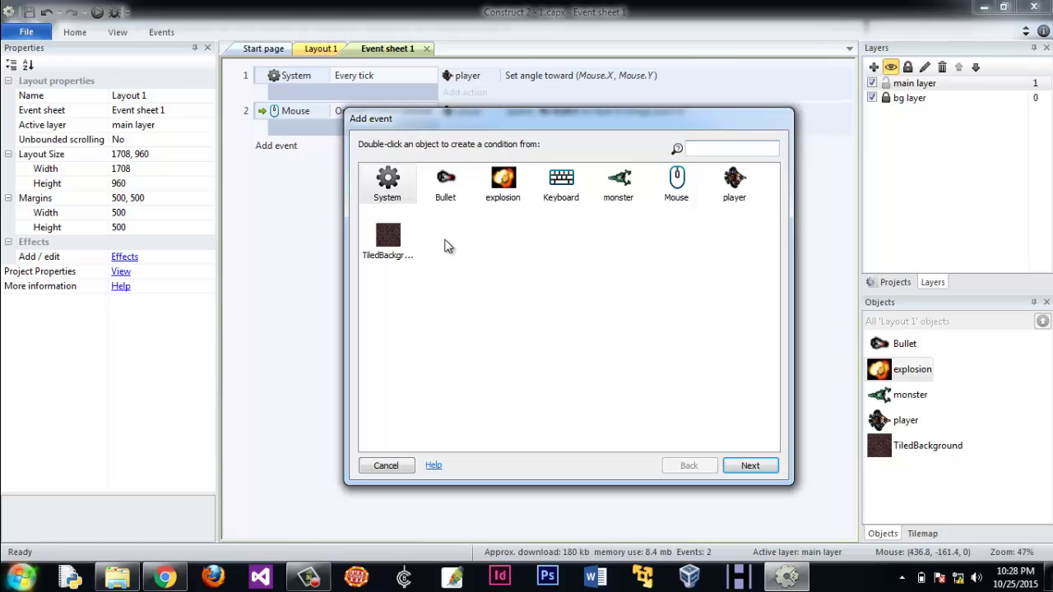
pyautogui.click(440, 205)
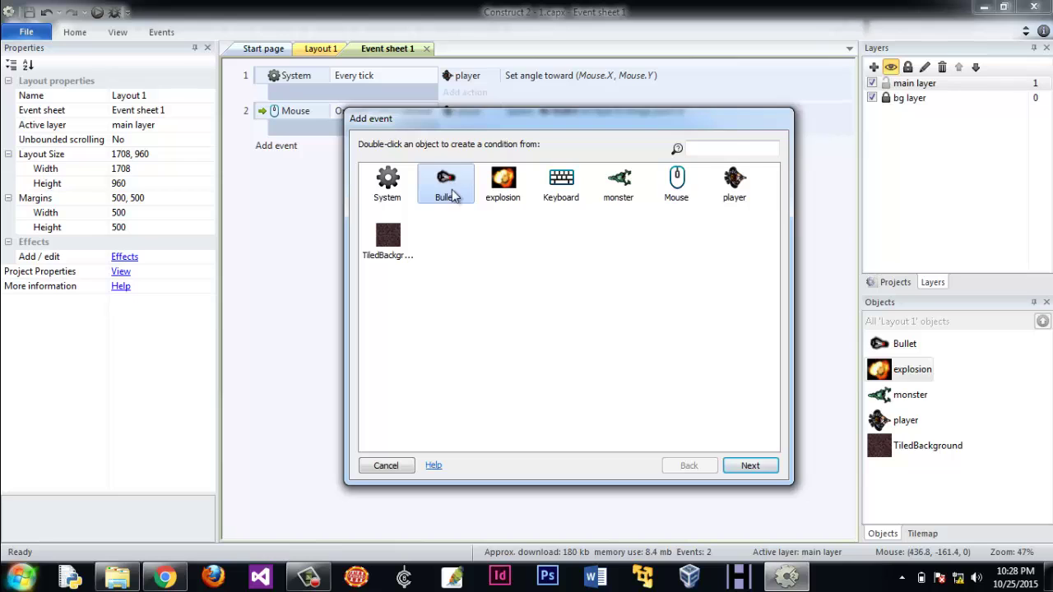
pyautogui.click(745, 466)
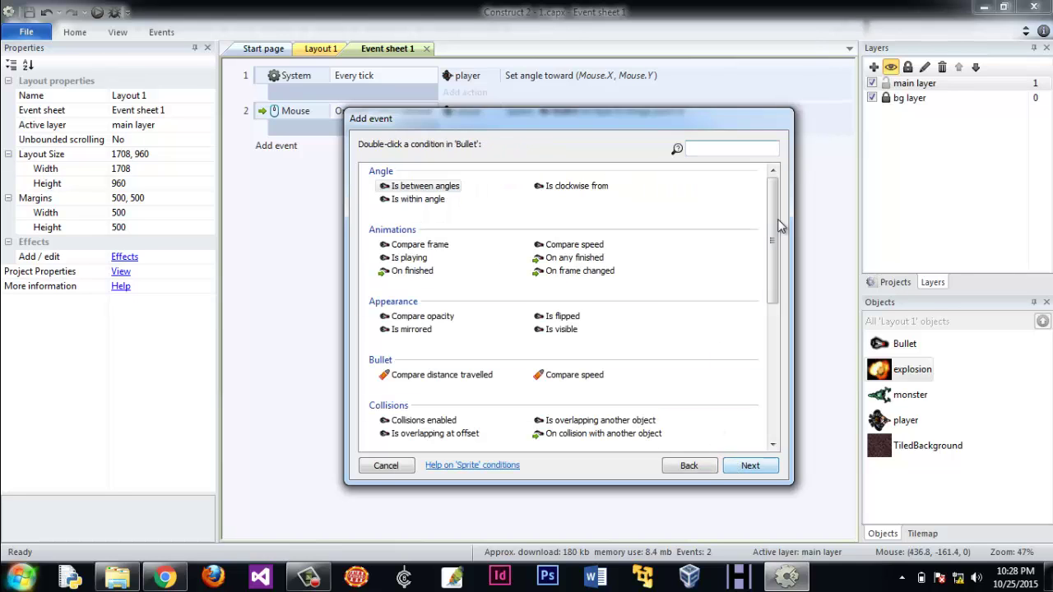
pyautogui.moveTo(774, 217); pyautogui.dragTo(772, 285)
pyautogui.click(577, 315)
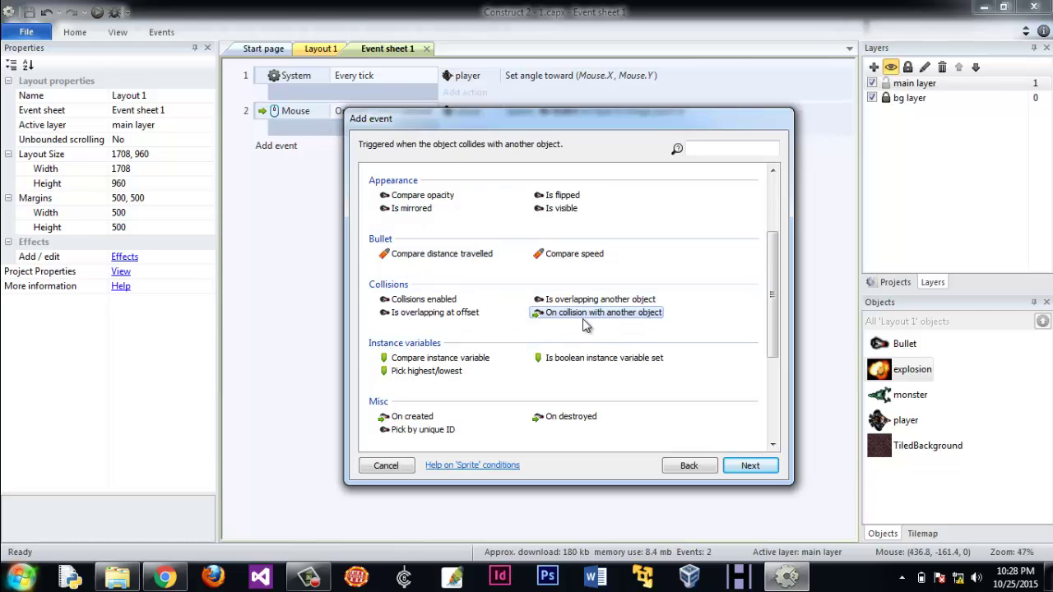
pyautogui.click(742, 467)
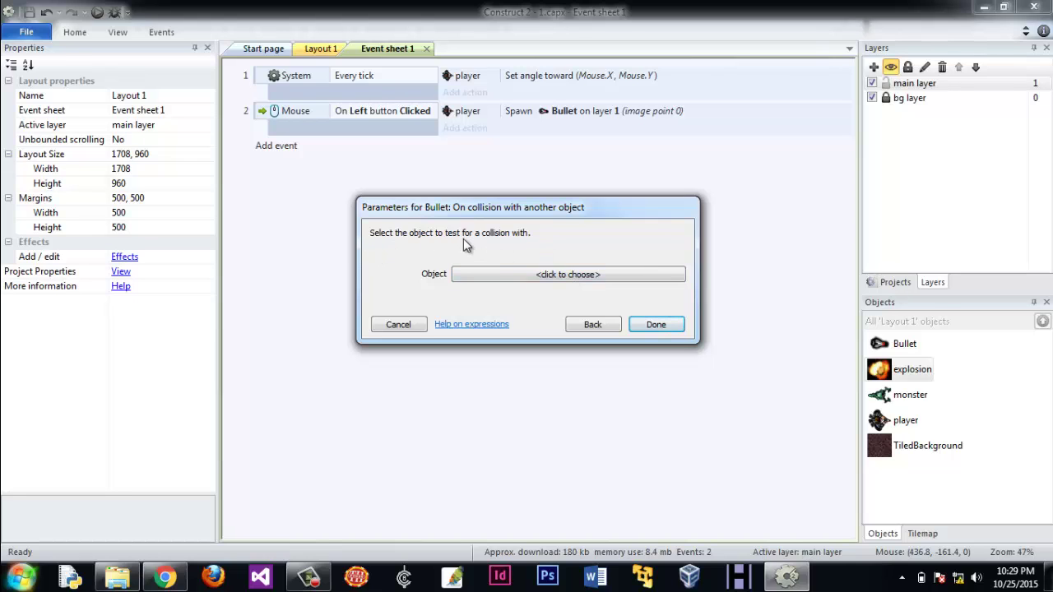
pyautogui.click(556, 274)
pyautogui.click(462, 185)
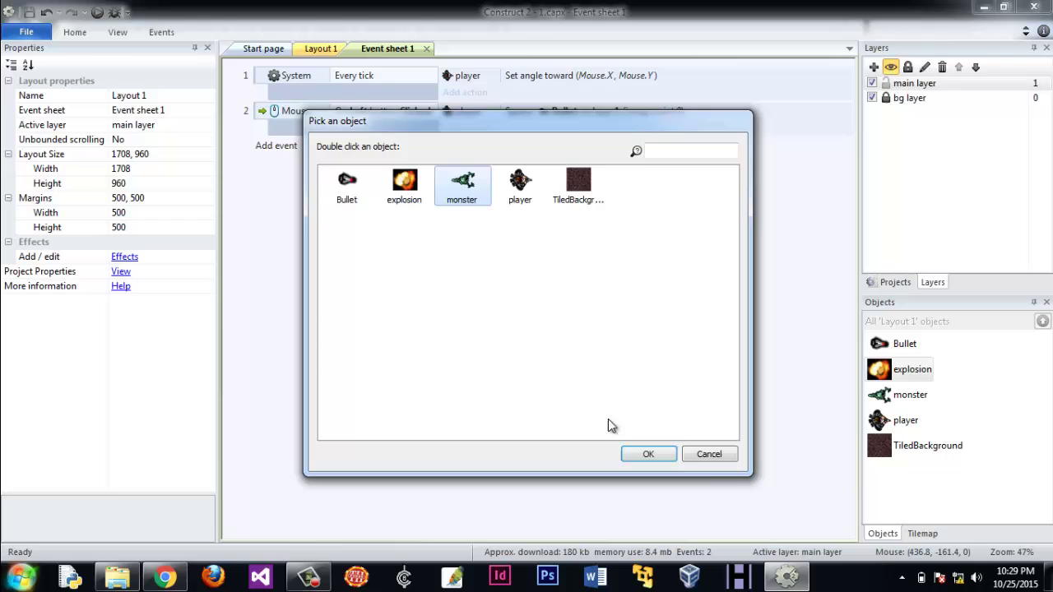
pyautogui.click(648, 454)
pyautogui.click(656, 339)
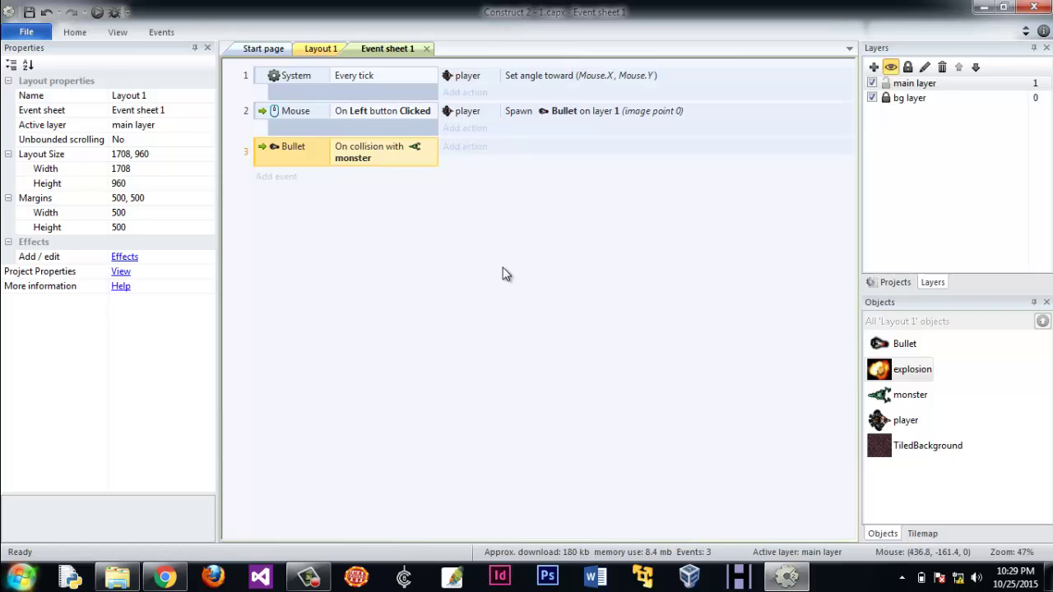
# Add a Destroy action for the monster to the bullet collision event
pyautogui.click(451, 154)
pyautogui.click(560, 187)
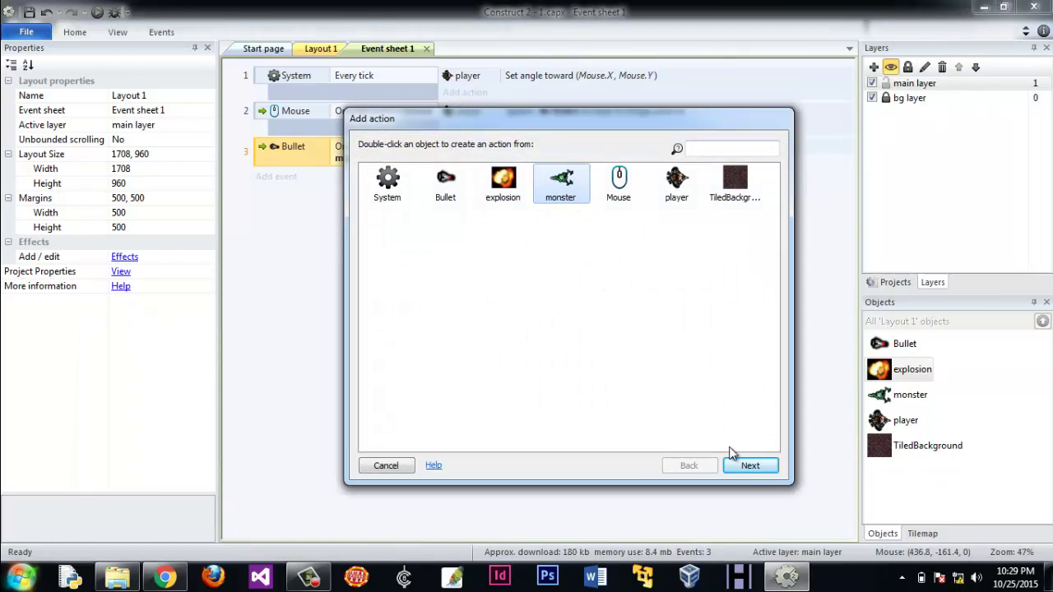
pyautogui.click(748, 466)
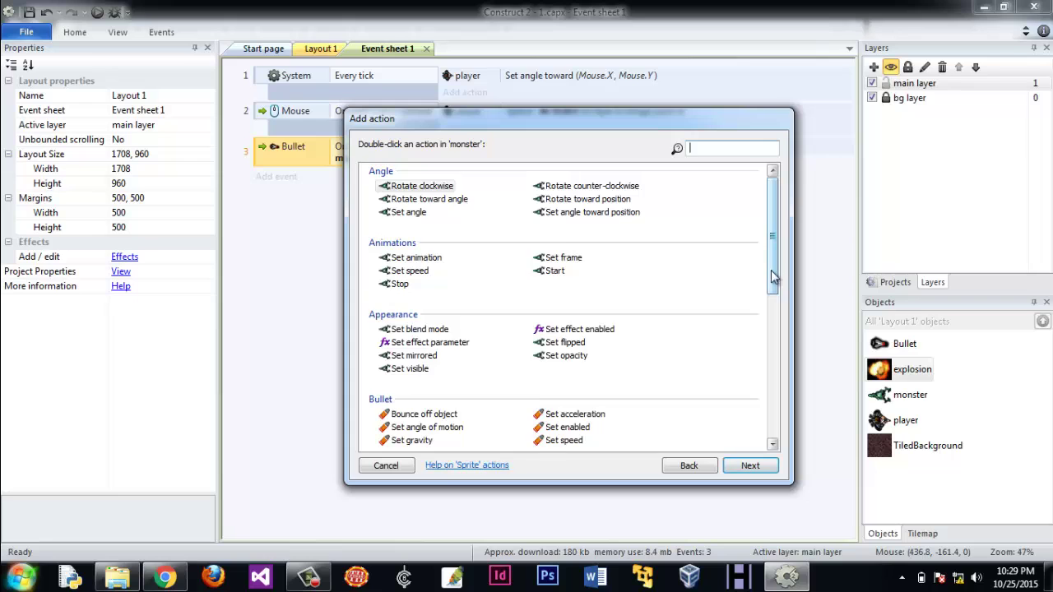
pyautogui.moveTo(774, 278); pyautogui.dragTo(778, 377)
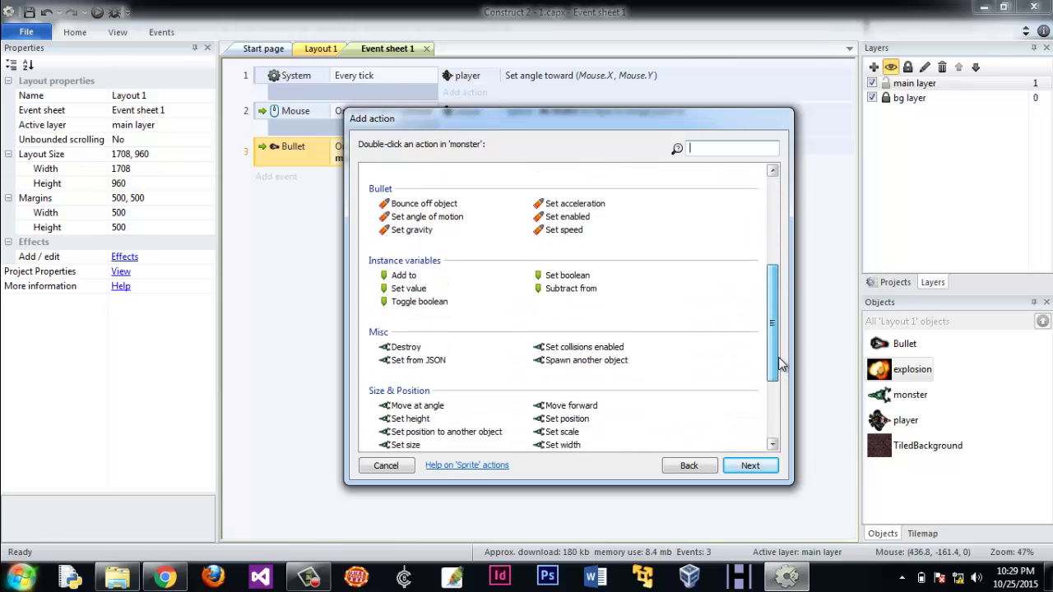
pyautogui.click(416, 343)
pyautogui.click(738, 467)
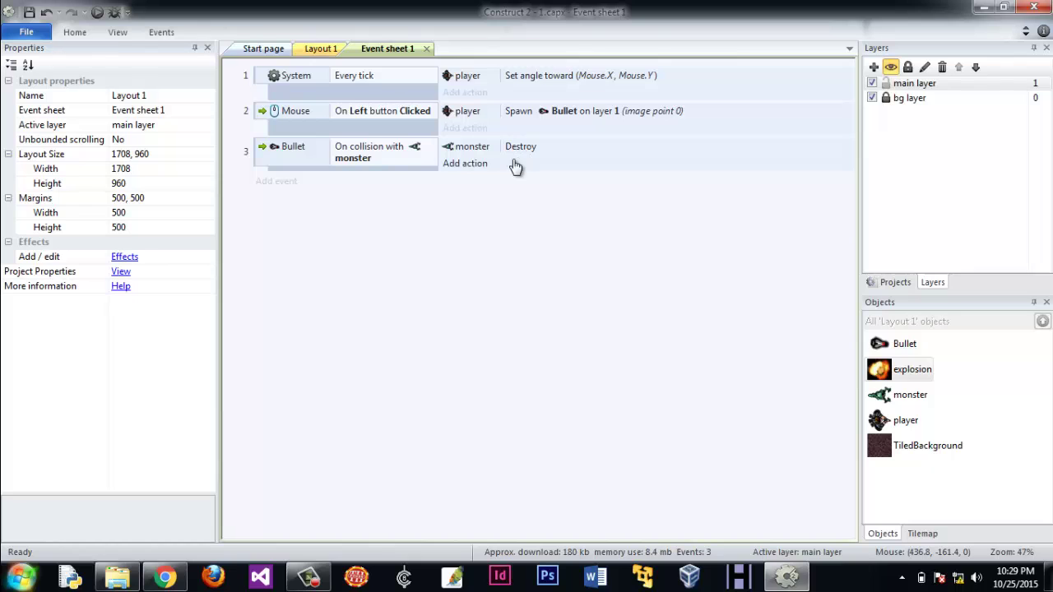
# Start a second action on the collision event, using the Bullet's Spawn another object action
pyautogui.click(483, 168)
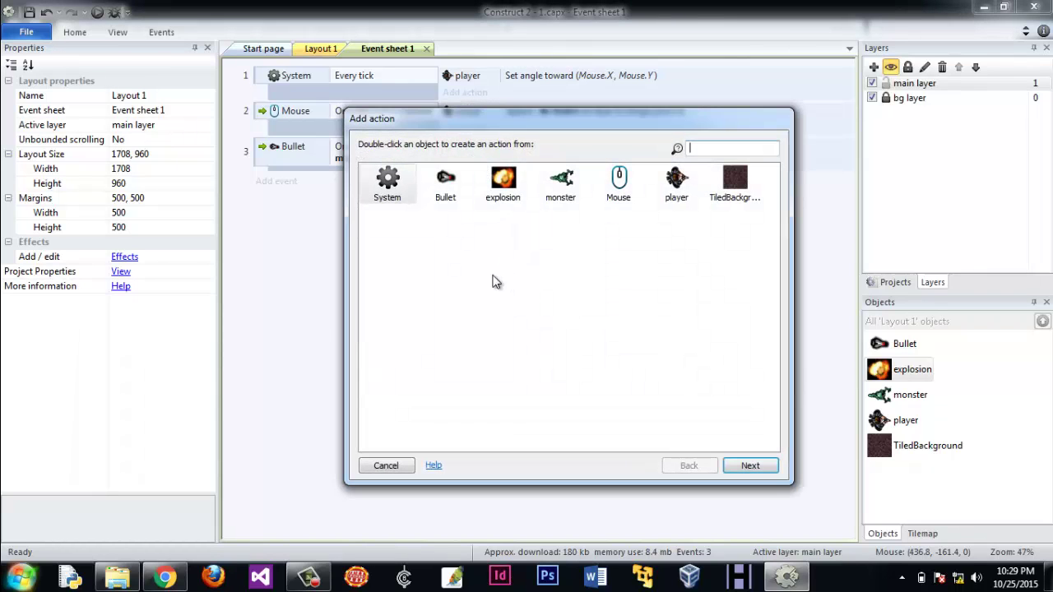
pyautogui.moveTo(501, 121); pyautogui.dragTo(554, 286)
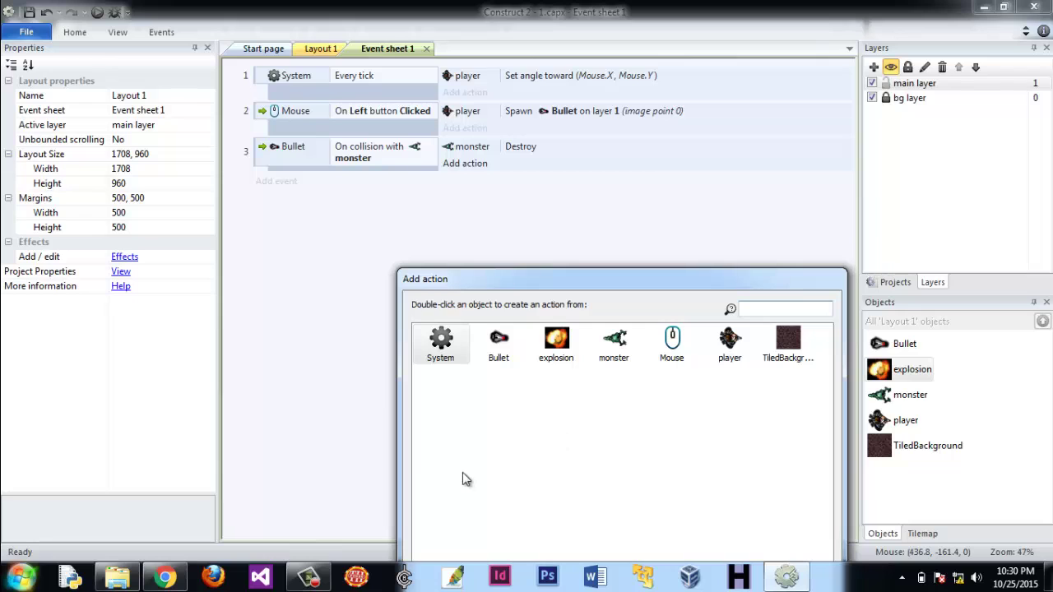
pyautogui.click(499, 345)
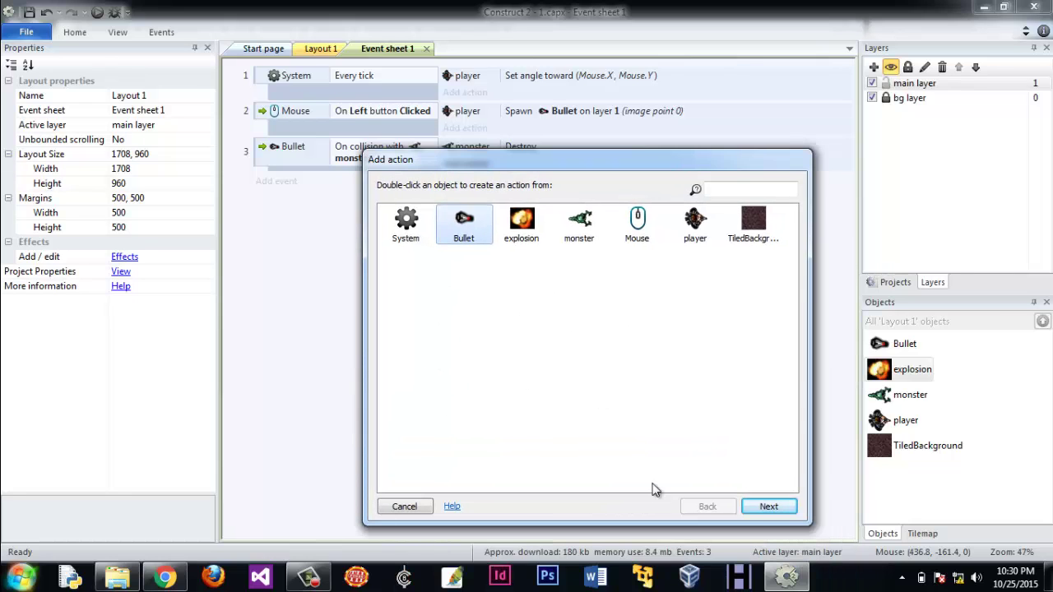
pyautogui.click(765, 506)
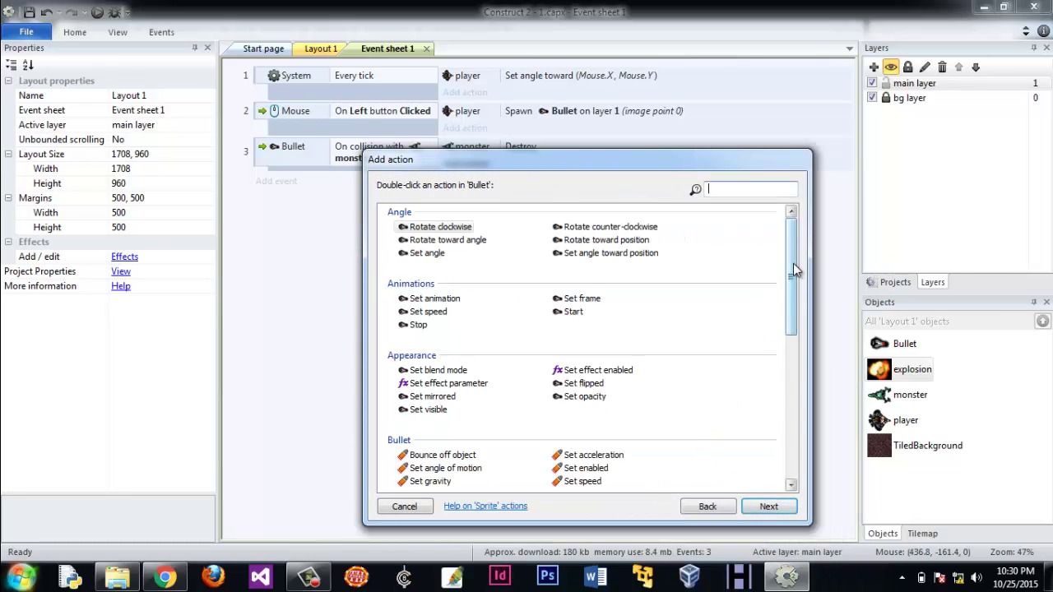
pyautogui.moveTo(793, 263); pyautogui.dragTo(799, 372)
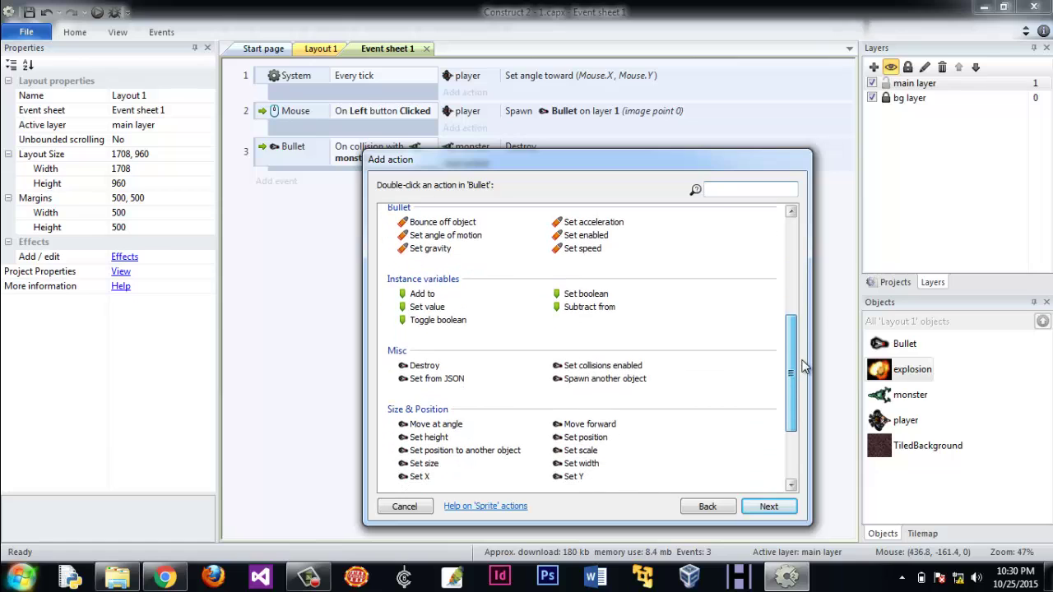
pyautogui.click(635, 378)
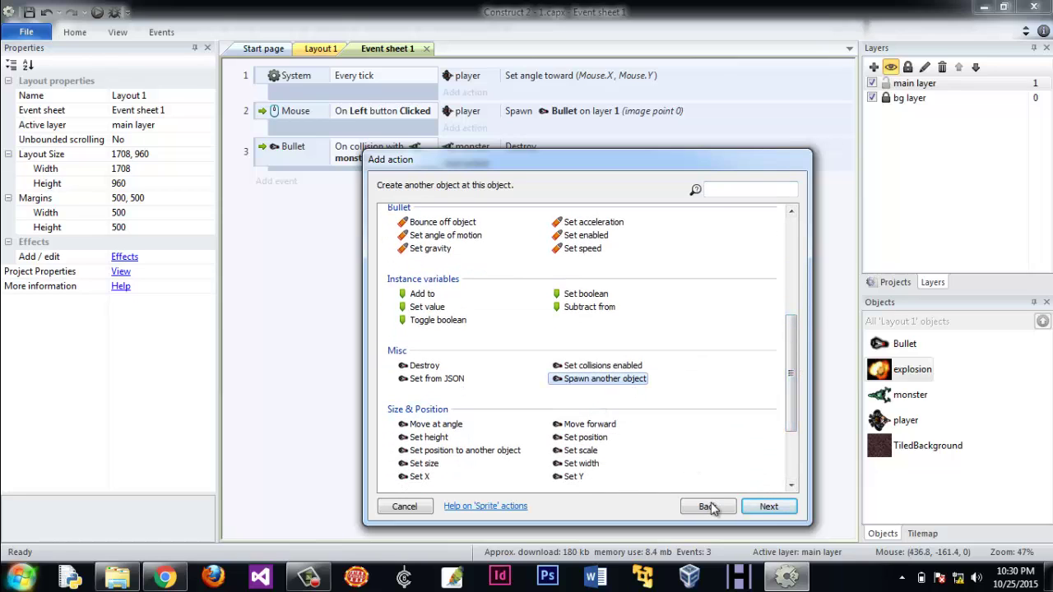
pyautogui.click(766, 508)
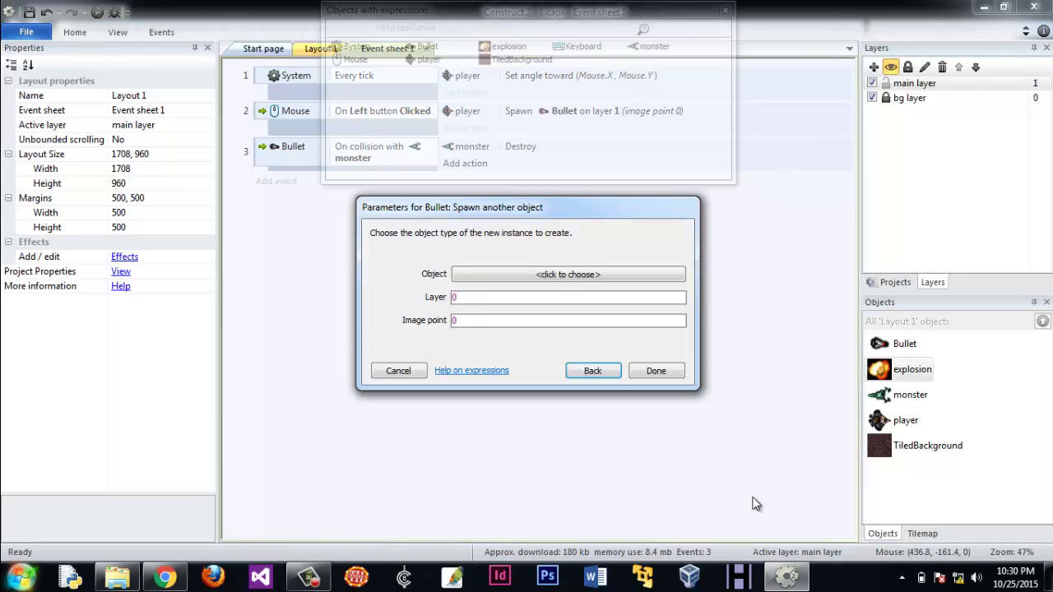
# Set the spawned object to explosion on layer 1 at image point 0 and add the action
pyautogui.click(585, 275)
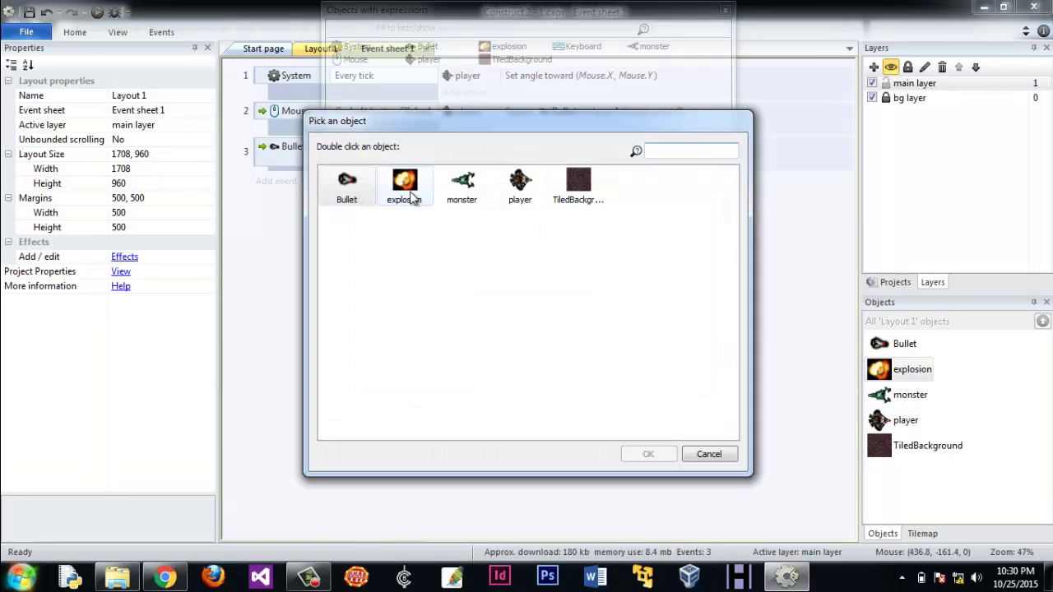
pyautogui.click(406, 186)
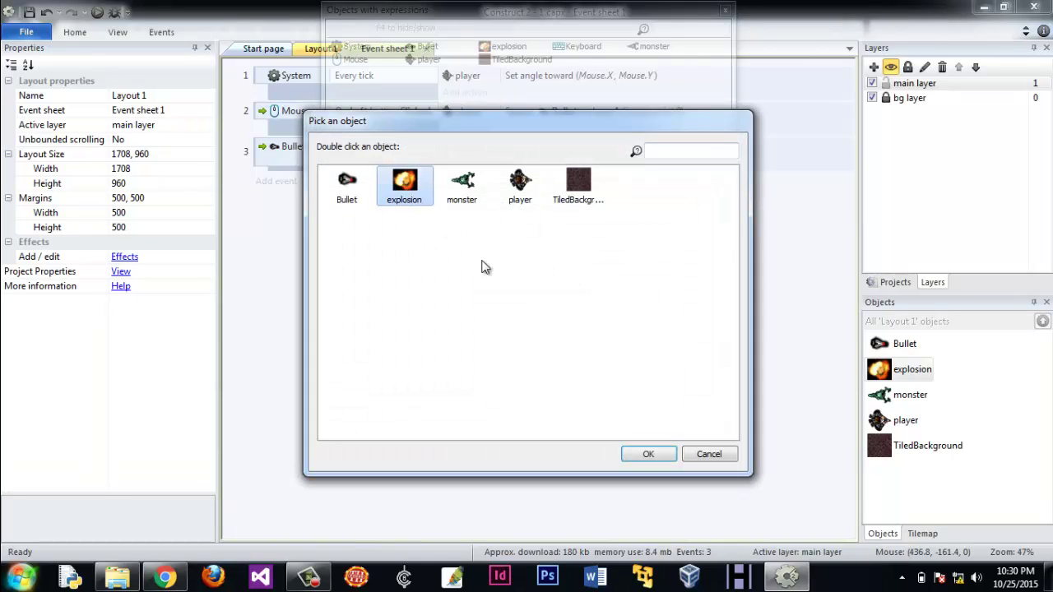
pyautogui.click(648, 457)
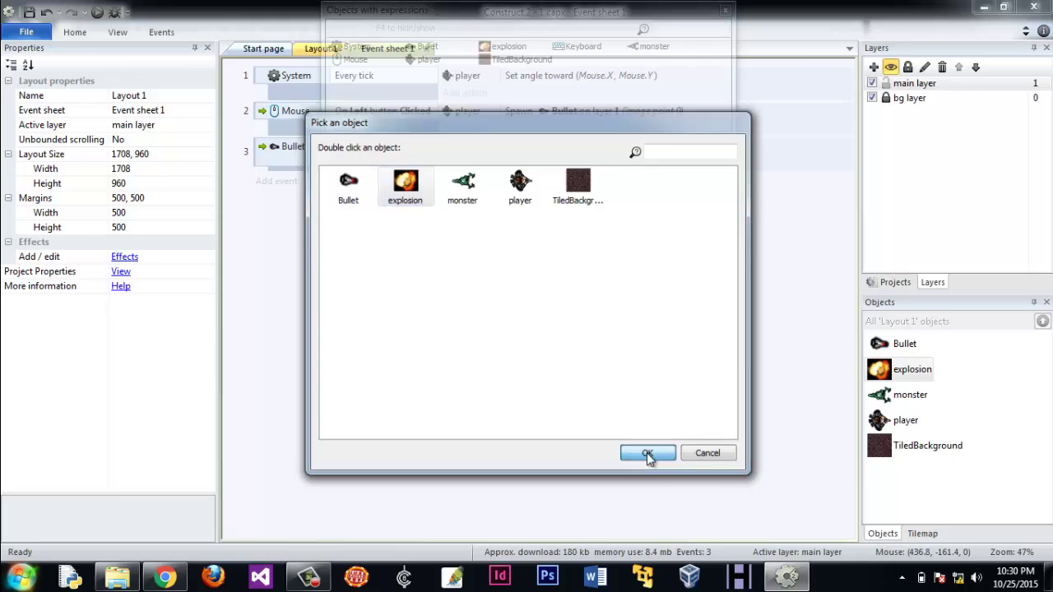
pyautogui.click(521, 310)
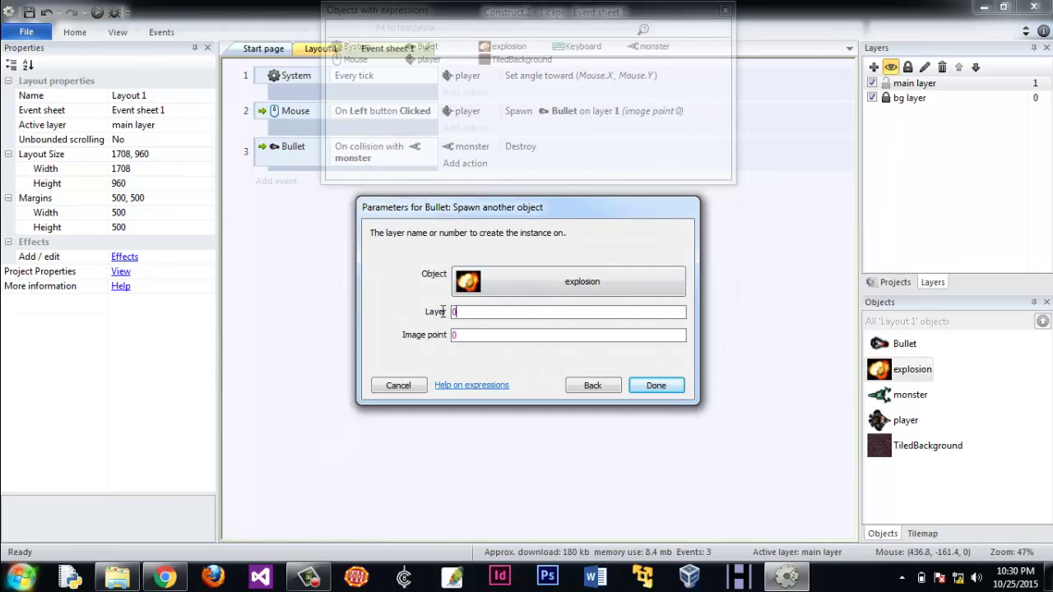
pyautogui.write('1')
pyautogui.click(454, 335)
pyautogui.click(654, 387)
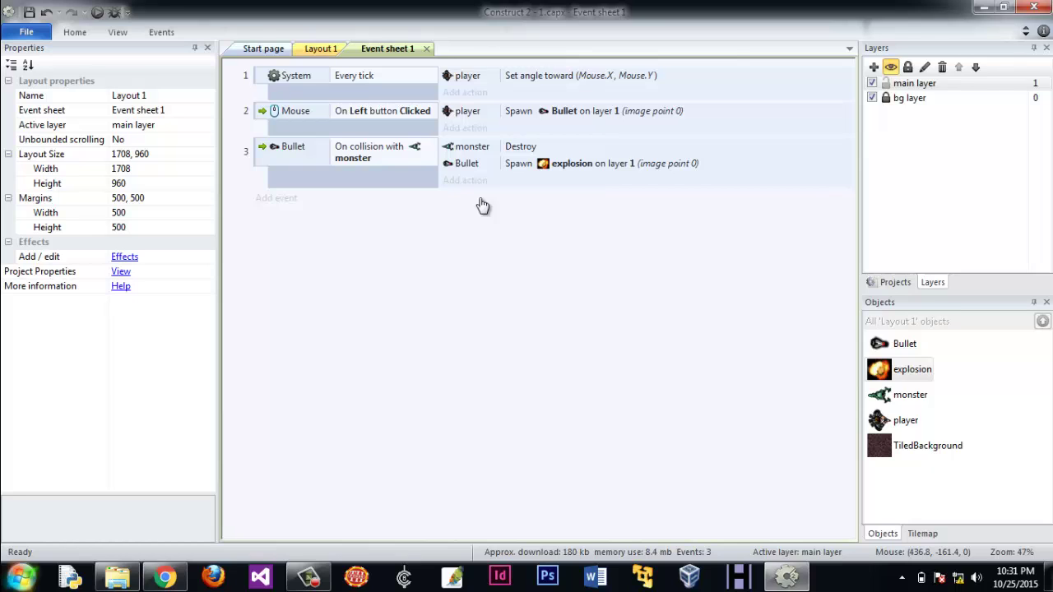
# Preview the game in the browser, reload it, and shoot at monsters to test the destroy and explosion actions
pyautogui.click(99, 12)
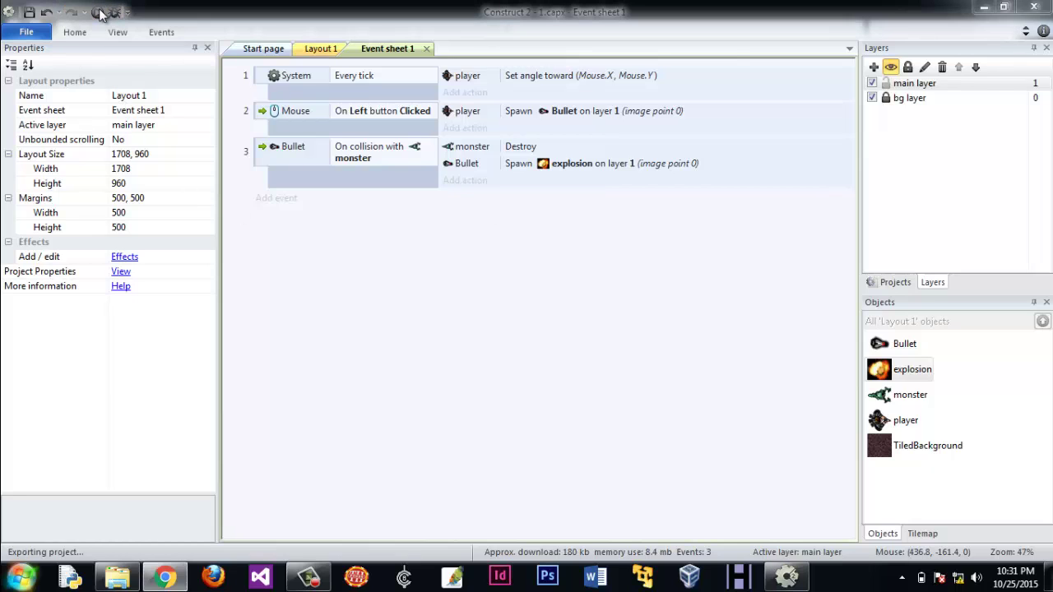
pyautogui.click(166, 577)
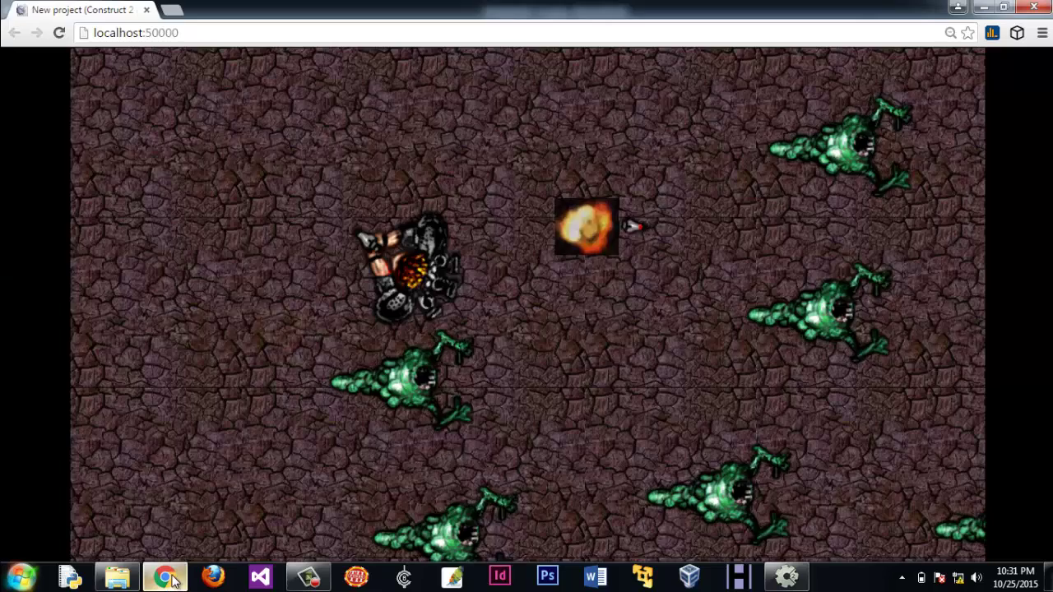
pyautogui.click(496, 370)
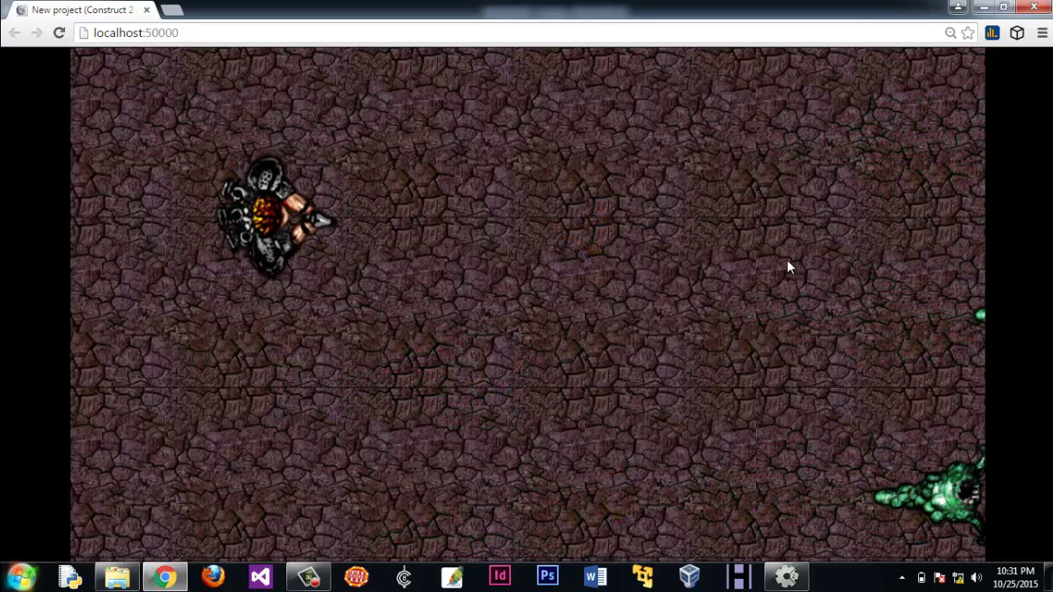
pyautogui.click(61, 35)
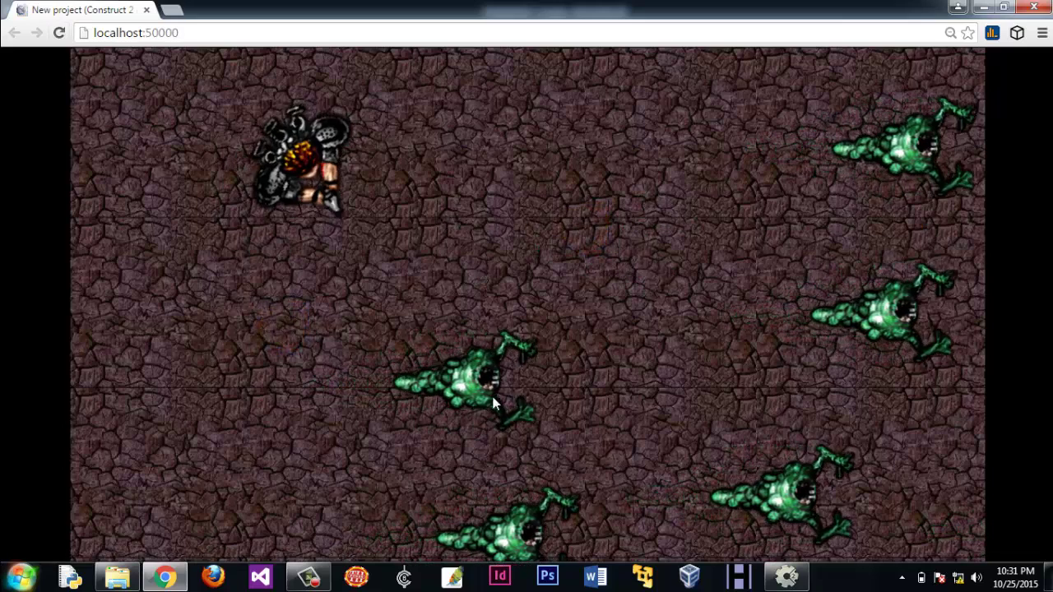
pyautogui.click(503, 389)
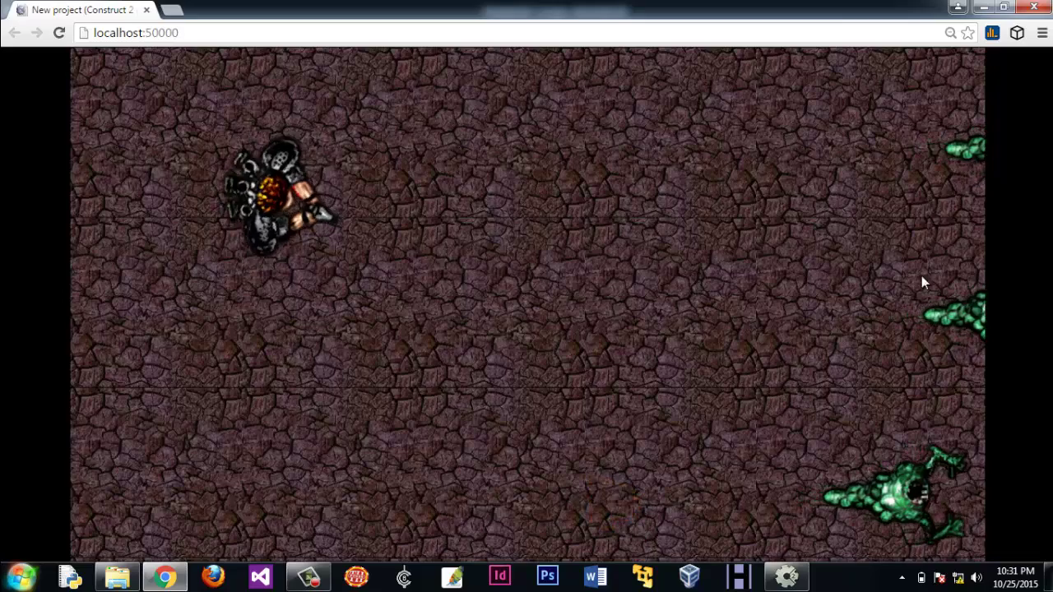
# Restart the game preview and move the player while shooting at the monsters to check the collision behaviour
pyautogui.click(59, 32)
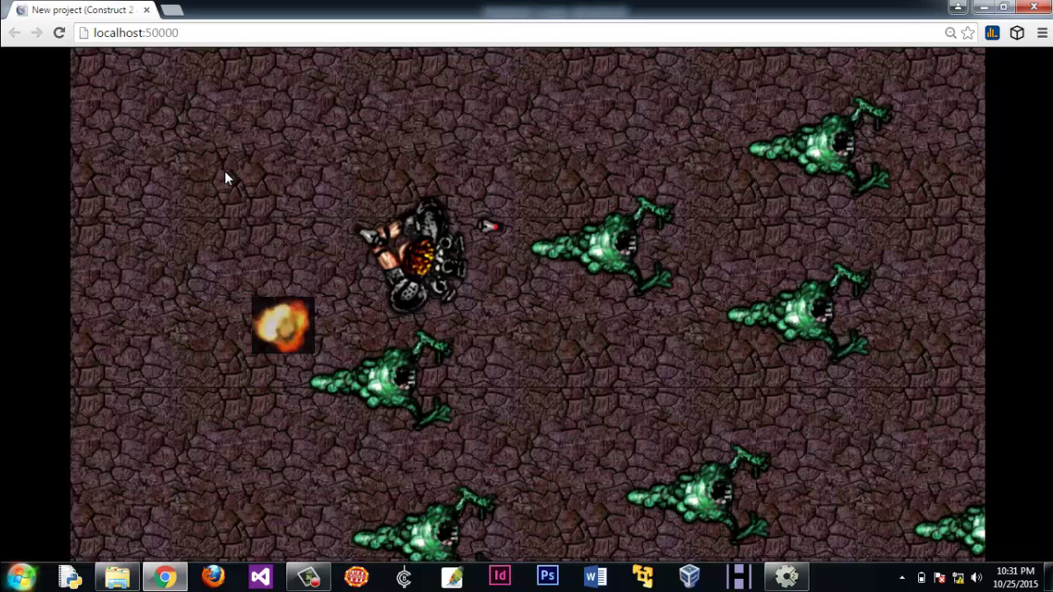
pyautogui.press('Left')
pyautogui.press('Up')
pyautogui.click(517, 353)
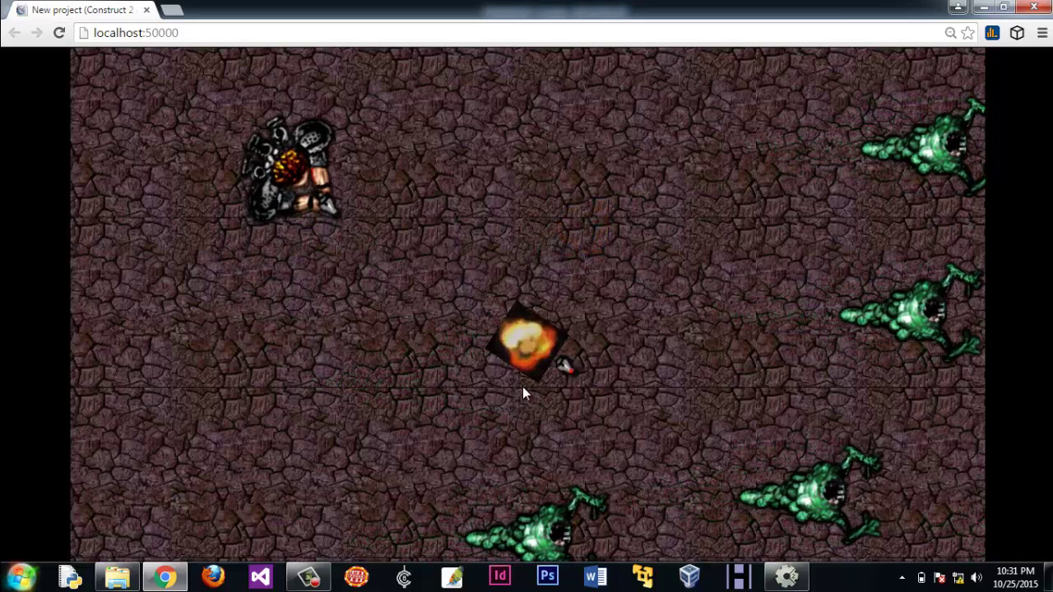
pyautogui.click(692, 509)
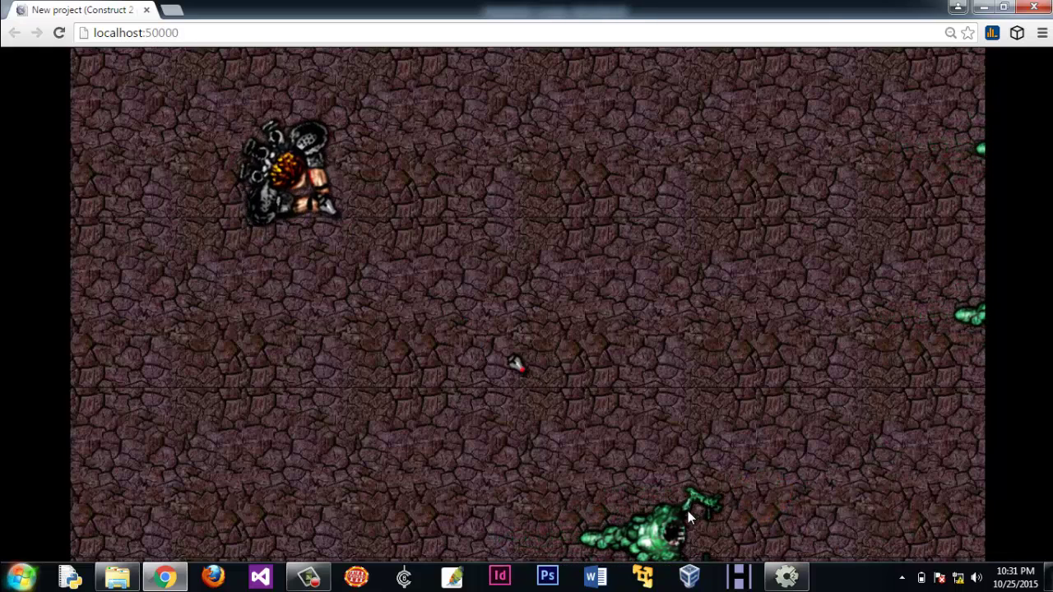
pyautogui.press('Down')
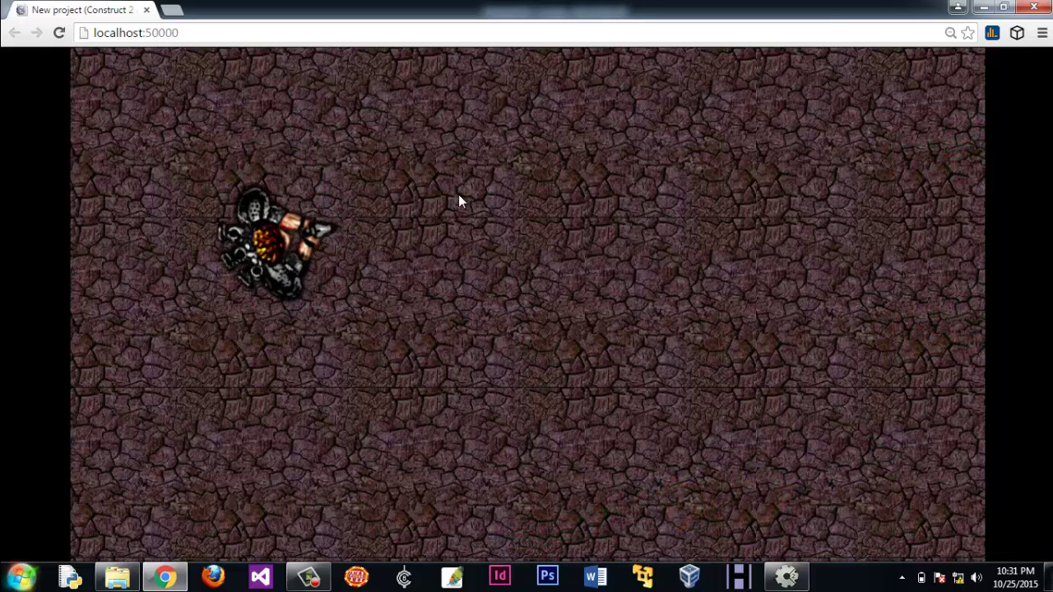
pyautogui.press('Down')
pyautogui.press('Right')
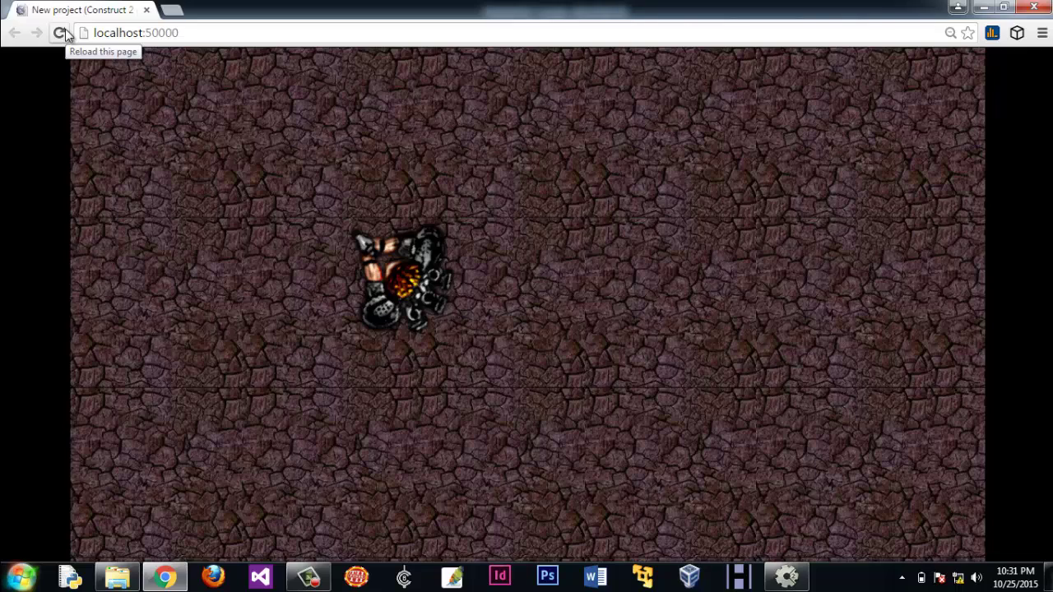
# Reload the preview again and fire at another monster to watch what the bullet does after the hit
pyautogui.click(59, 33)
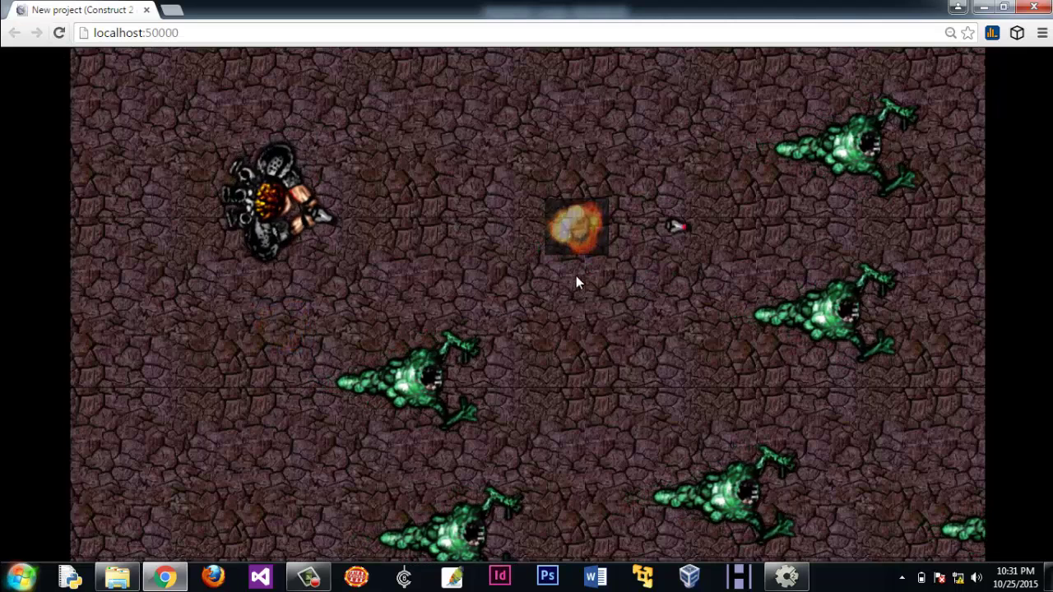
pyautogui.press('Up')
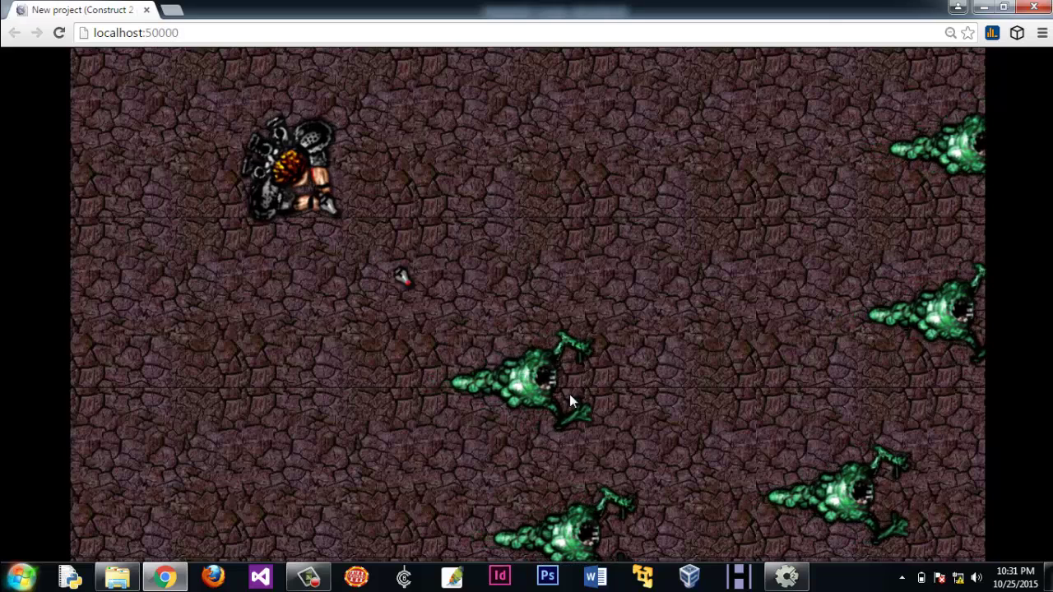
pyautogui.click(569, 394)
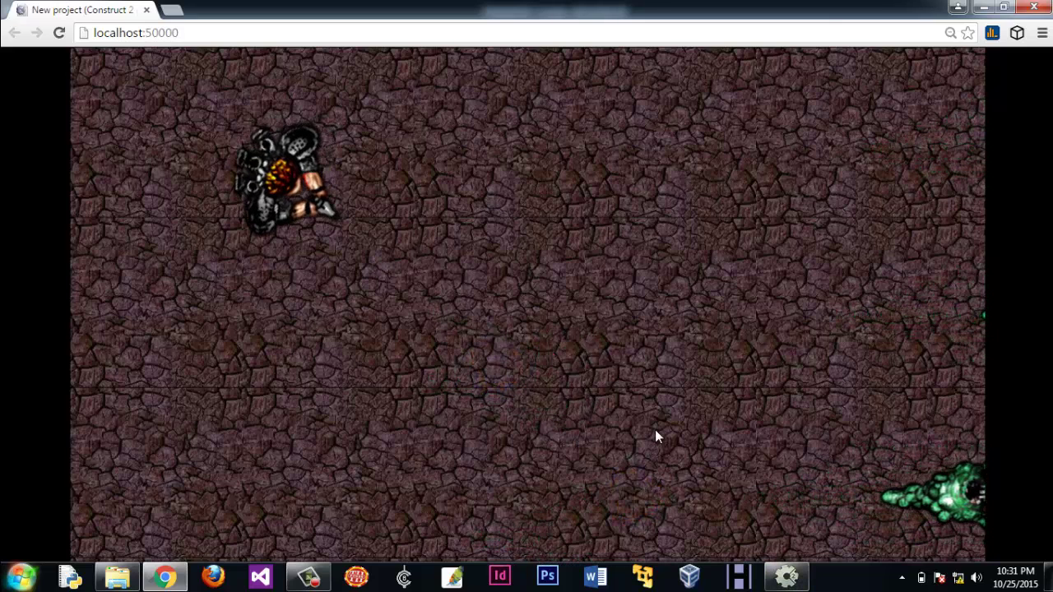
pyautogui.press('Up')
pyautogui.press('Right')
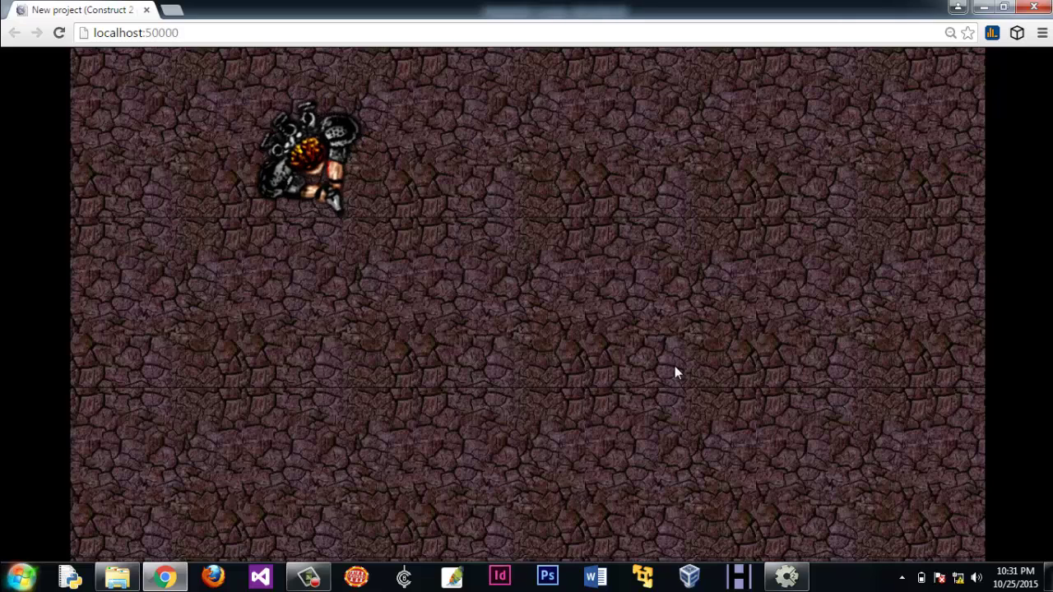
# Switch to Construct 2 and add a Destroy action for the Bullet to the bullet-monster collision event
pyautogui.click(785, 578)
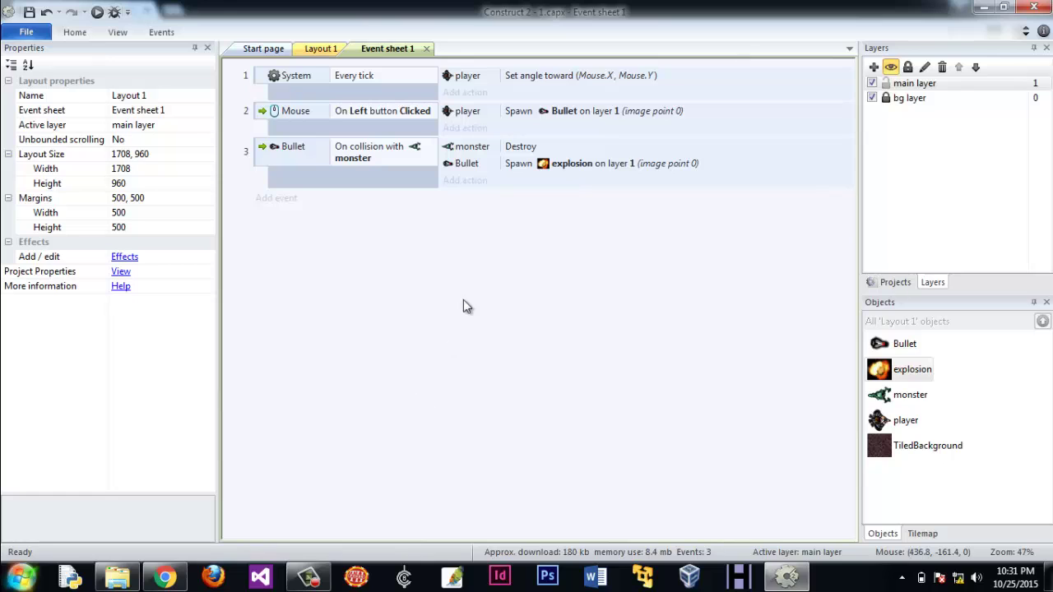
pyautogui.click(461, 183)
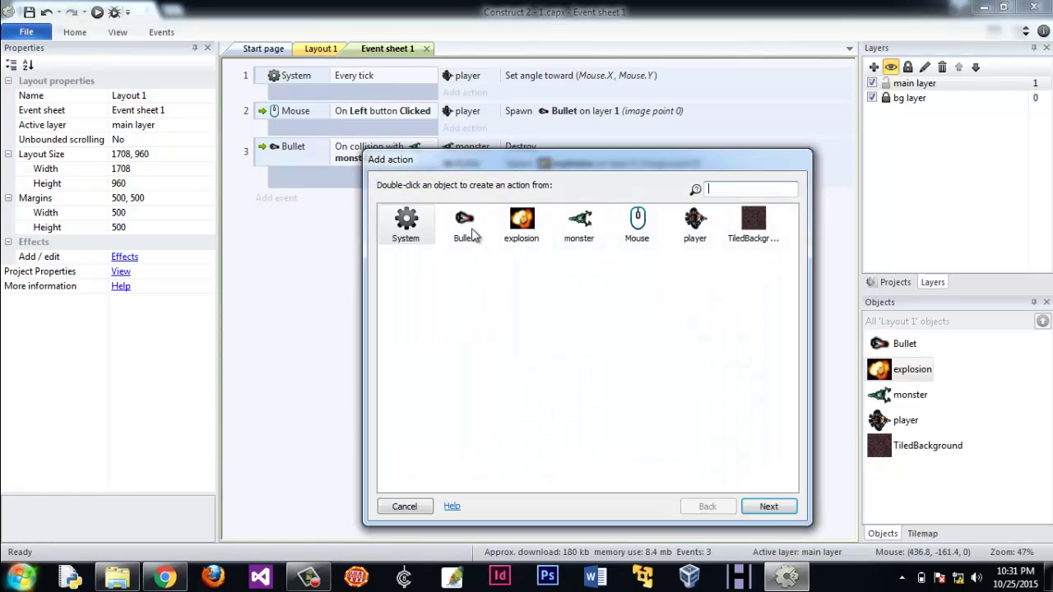
pyautogui.click(466, 224)
pyautogui.click(768, 506)
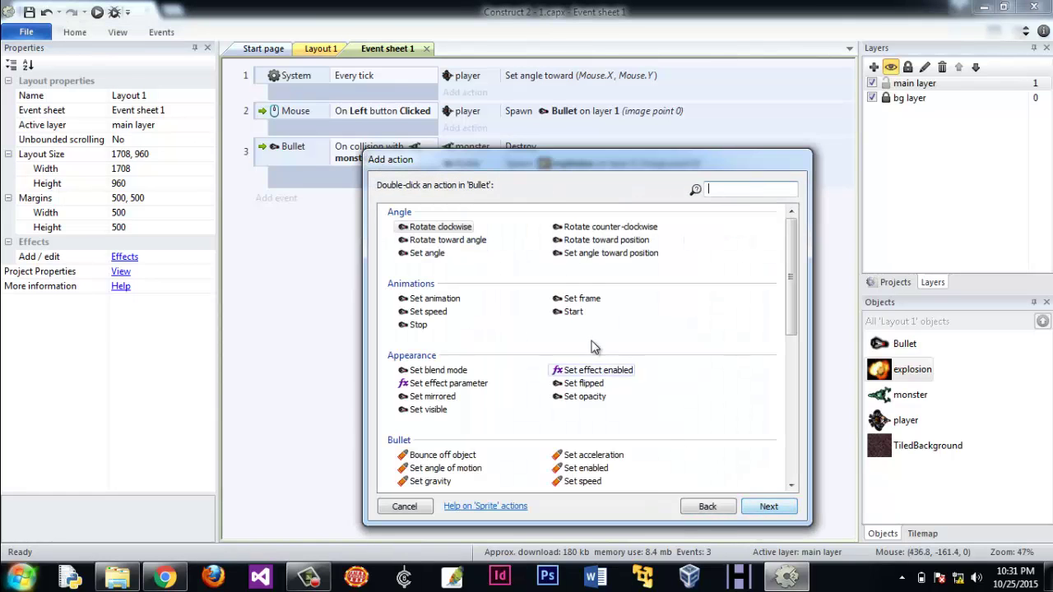
pyautogui.moveTo(792, 272); pyautogui.dragTo(802, 389)
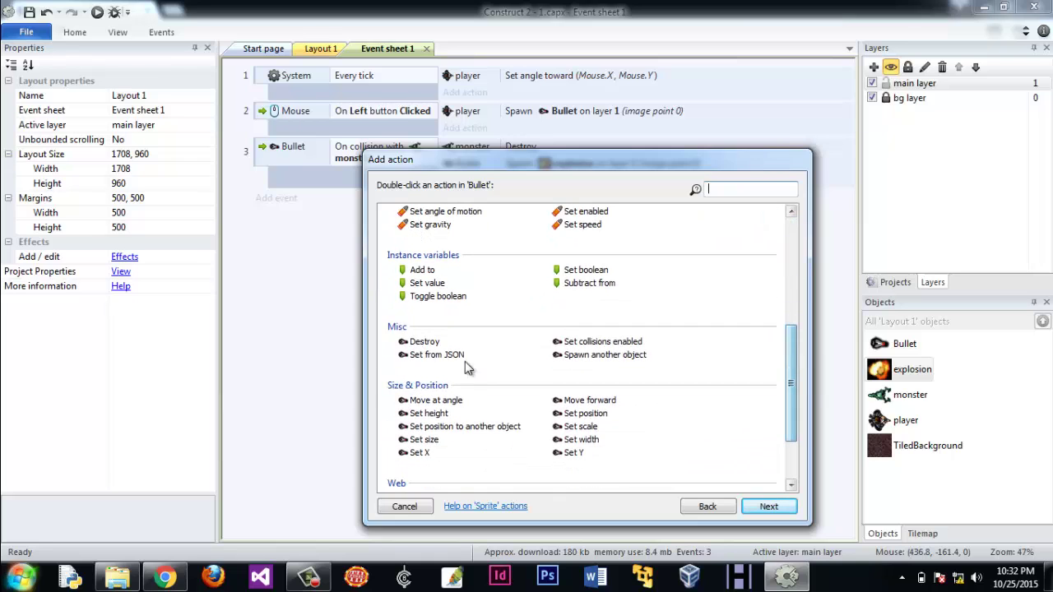
pyautogui.click(425, 341)
pyautogui.click(762, 506)
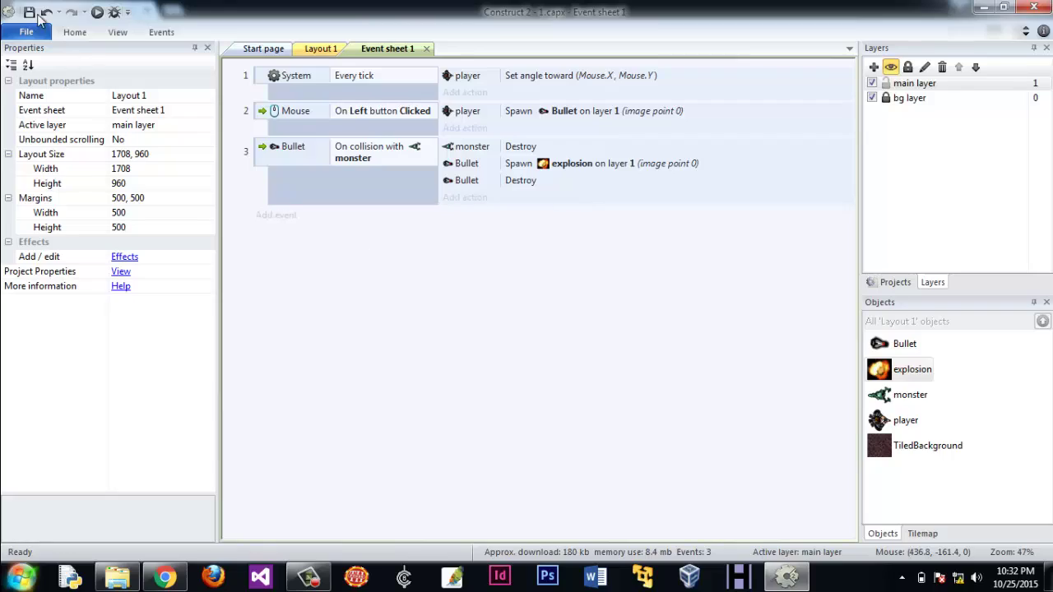
# Run the layout in the browser and shoot at monsters to test the bullet's Destroy action
pyautogui.click(97, 12)
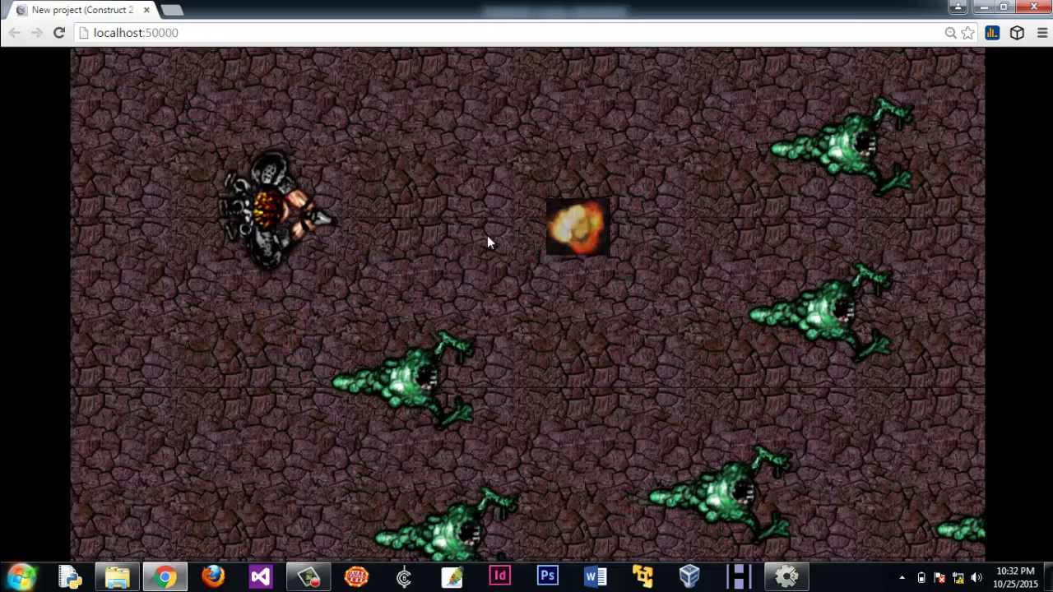
pyautogui.press('Up')
pyautogui.click(561, 385)
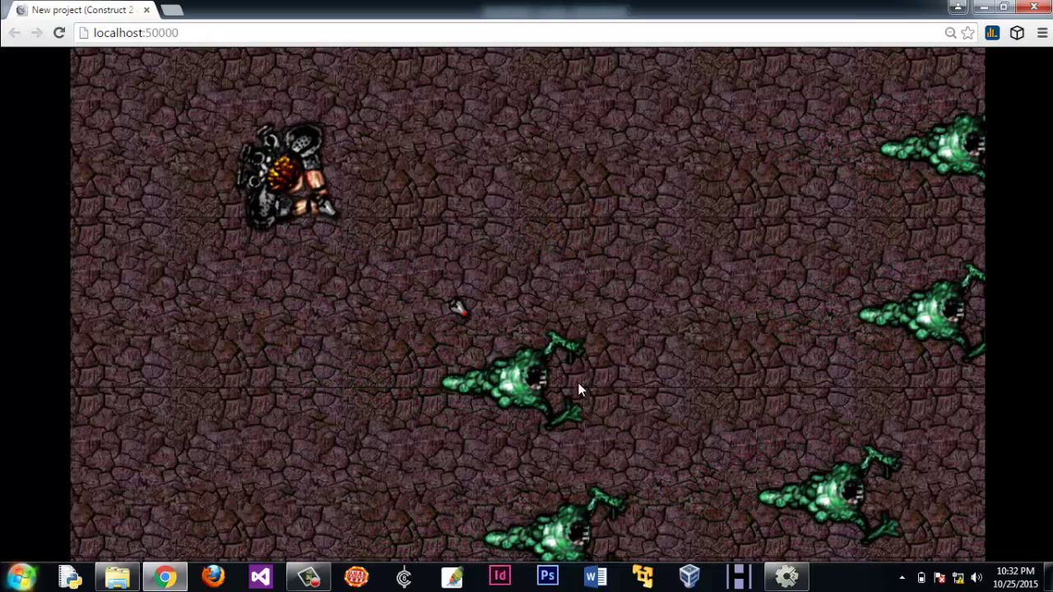
pyautogui.click(691, 533)
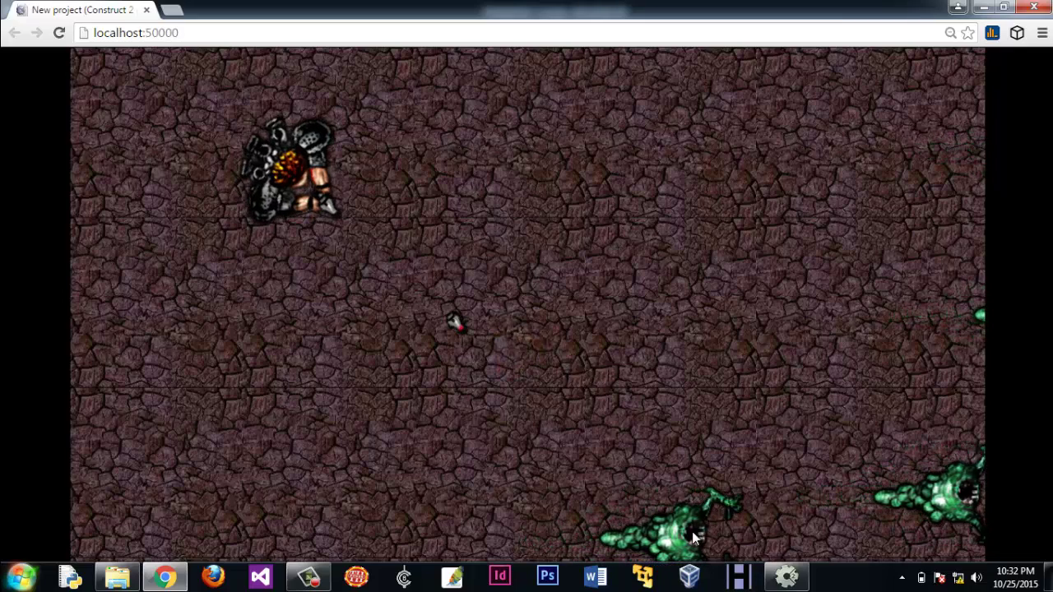
pyautogui.press('Down')
pyautogui.press('Right')
# Restart the preview and shoot several more monsters to examine how the explosion image looks over the background
pyautogui.click(58, 32)
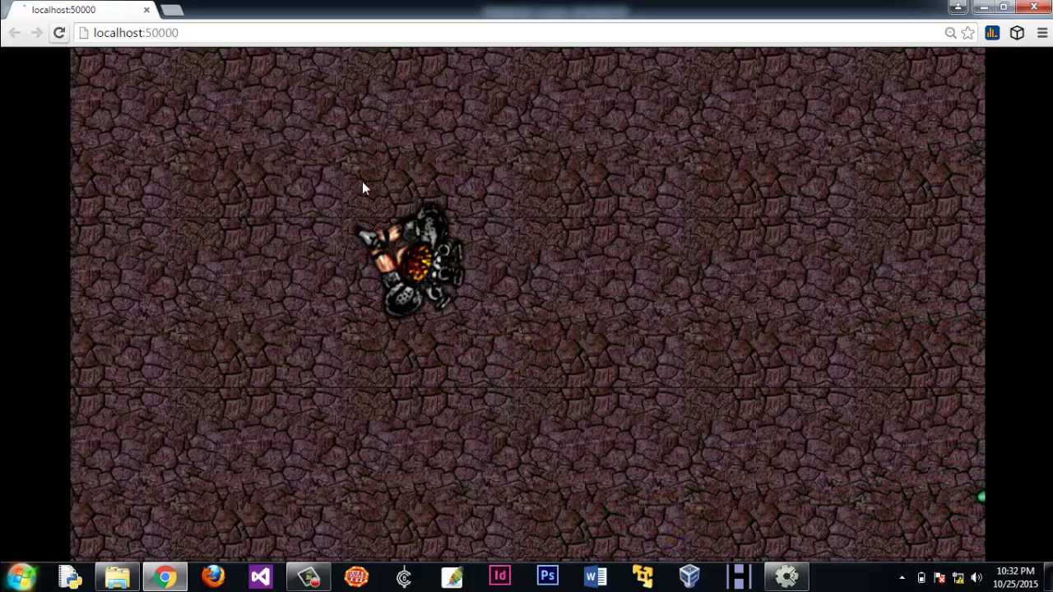
pyautogui.click(502, 233)
pyautogui.press('Up')
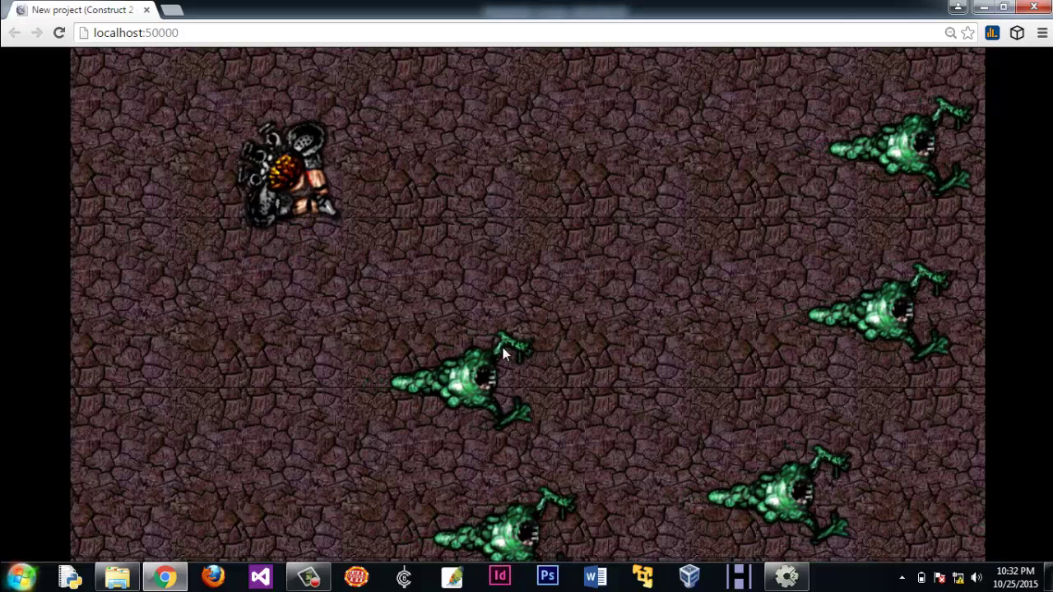
pyautogui.click(503, 347)
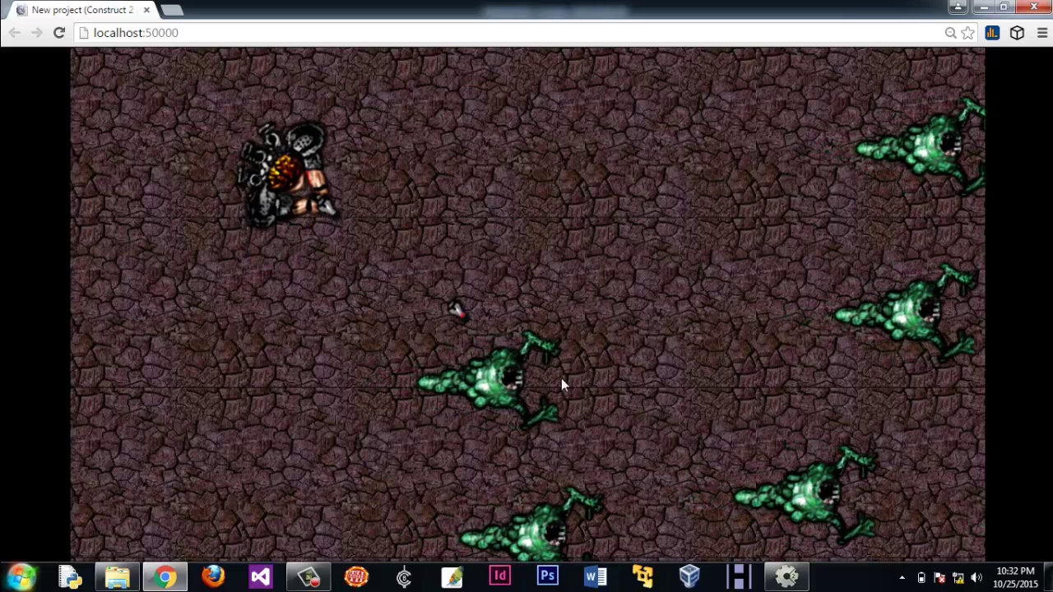
pyautogui.click(714, 513)
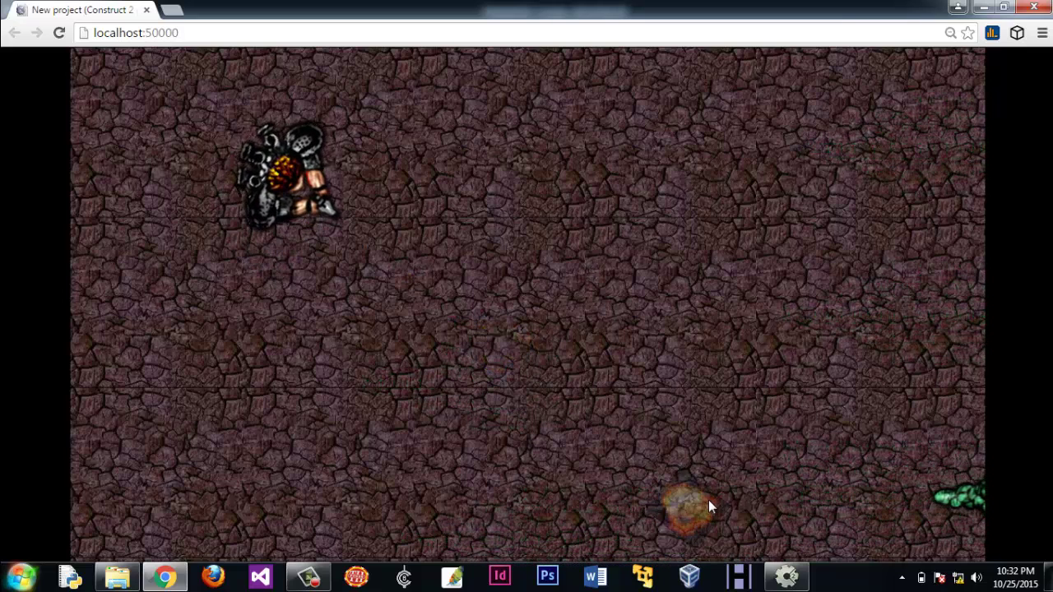
# Return to Construct 2 and set the explosion object's blend mode to Additive
pyautogui.click(786, 576)
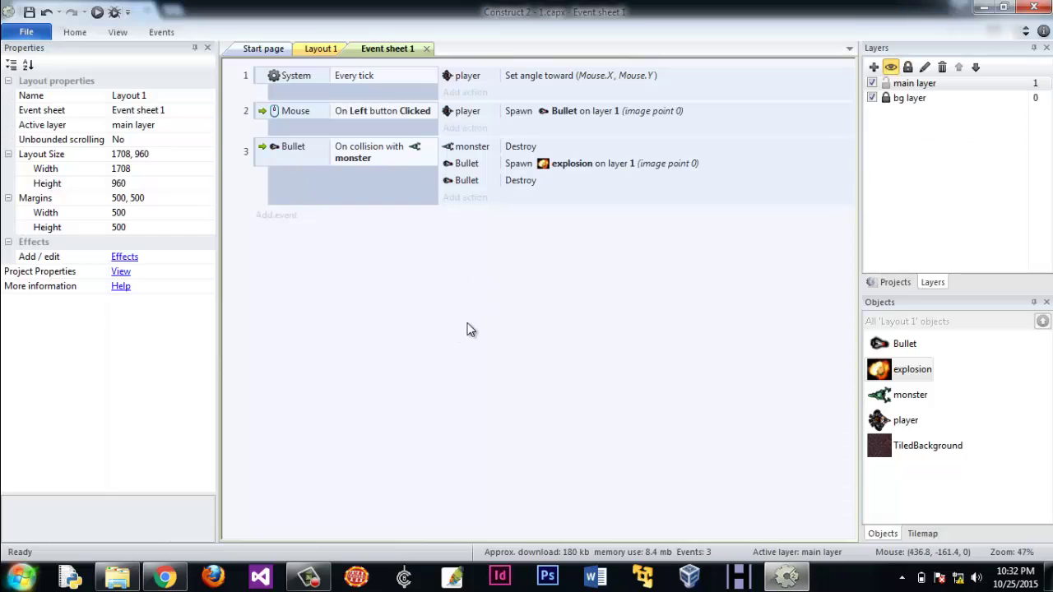
pyautogui.click(893, 375)
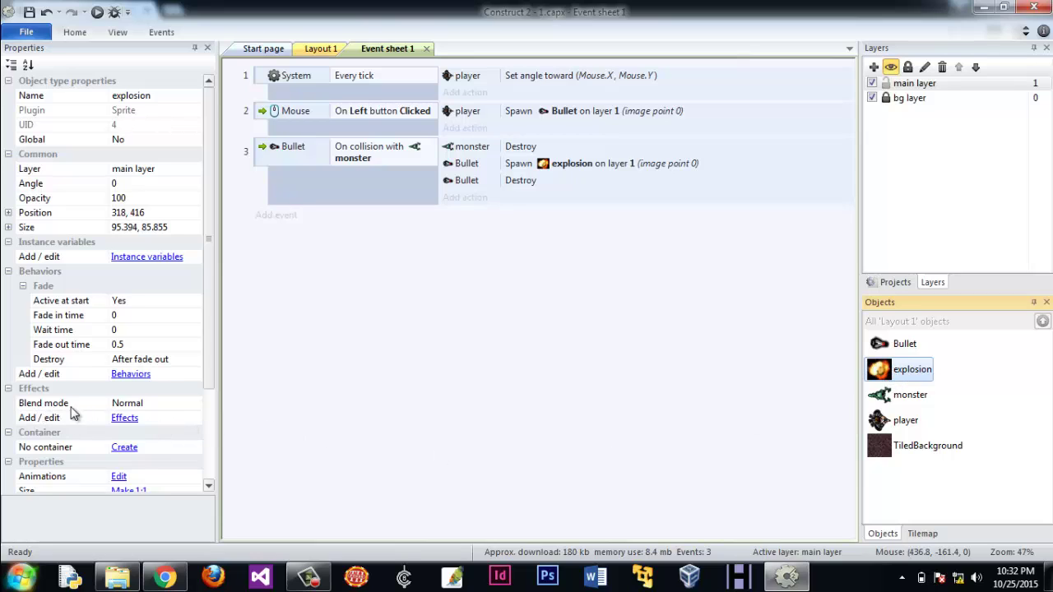
pyautogui.click(149, 405)
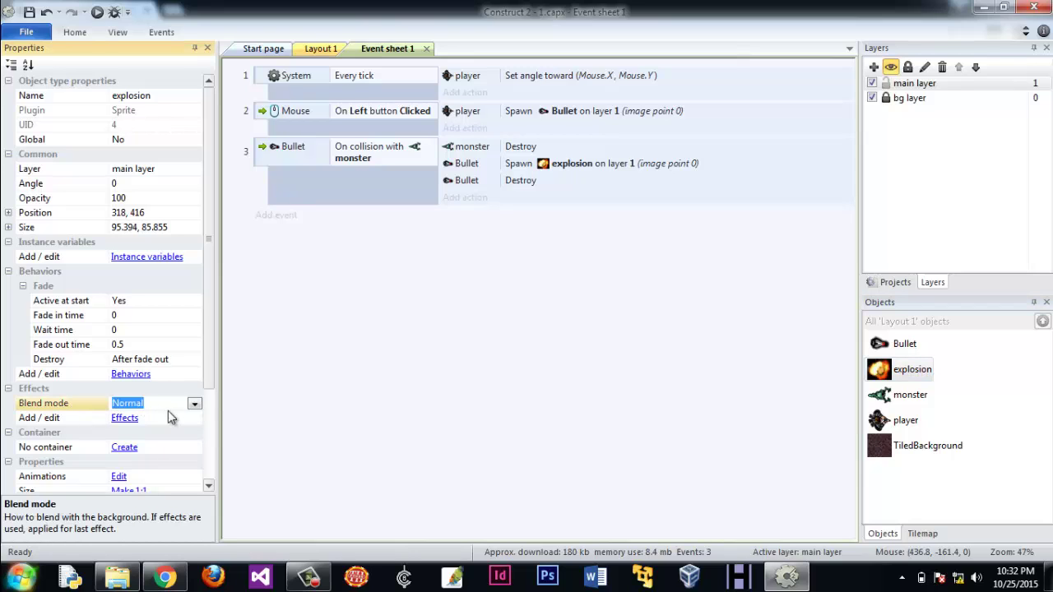
pyautogui.click(195, 403)
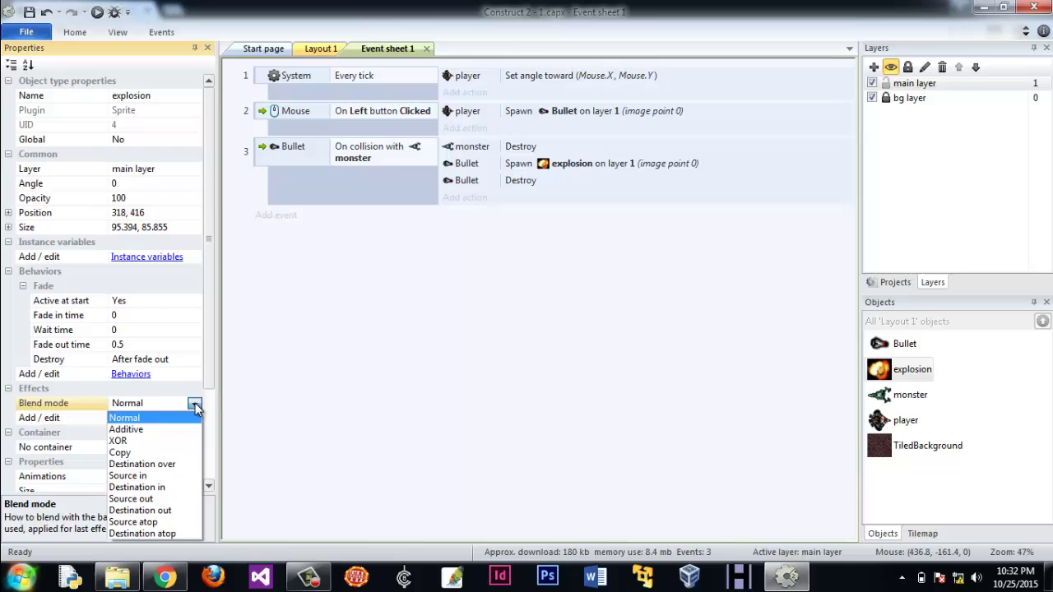
pyautogui.click(163, 430)
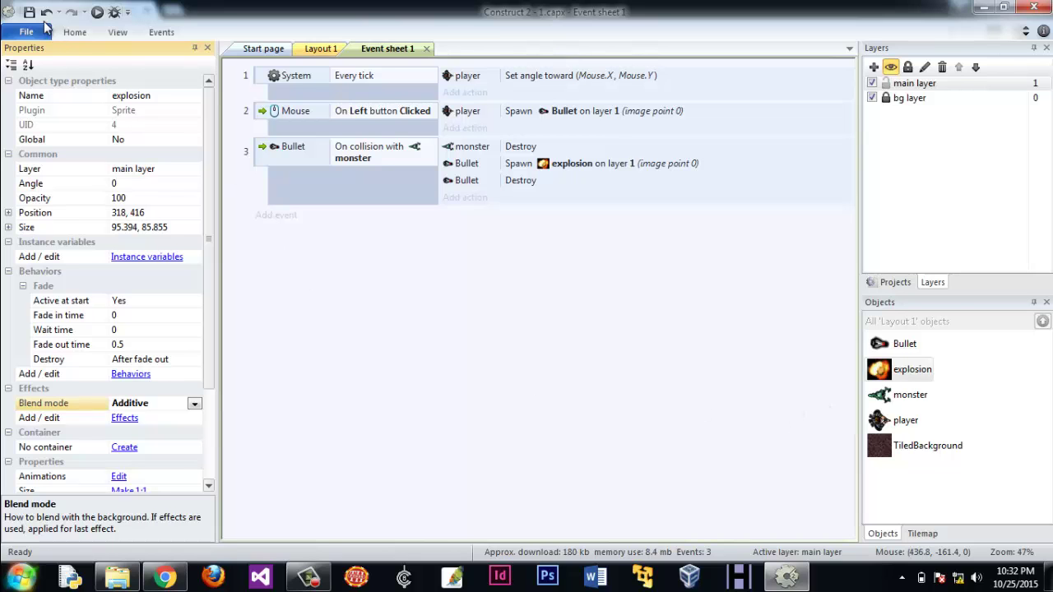
# Preview the game in the browser and shoot monsters to check the explosion's additive blending
pyautogui.click(97, 12)
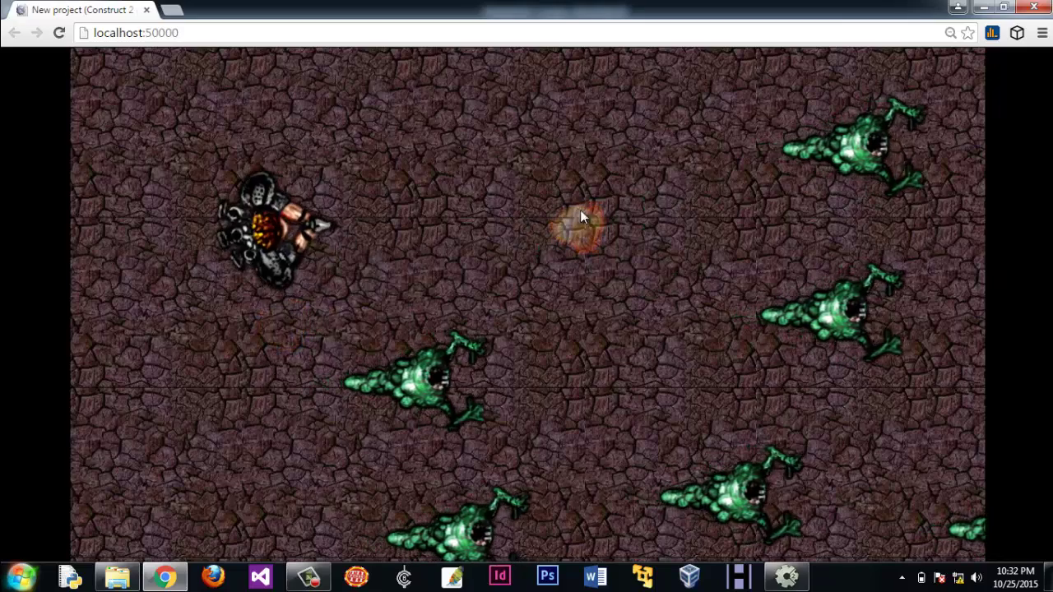
pyautogui.click(487, 356)
pyautogui.click(793, 285)
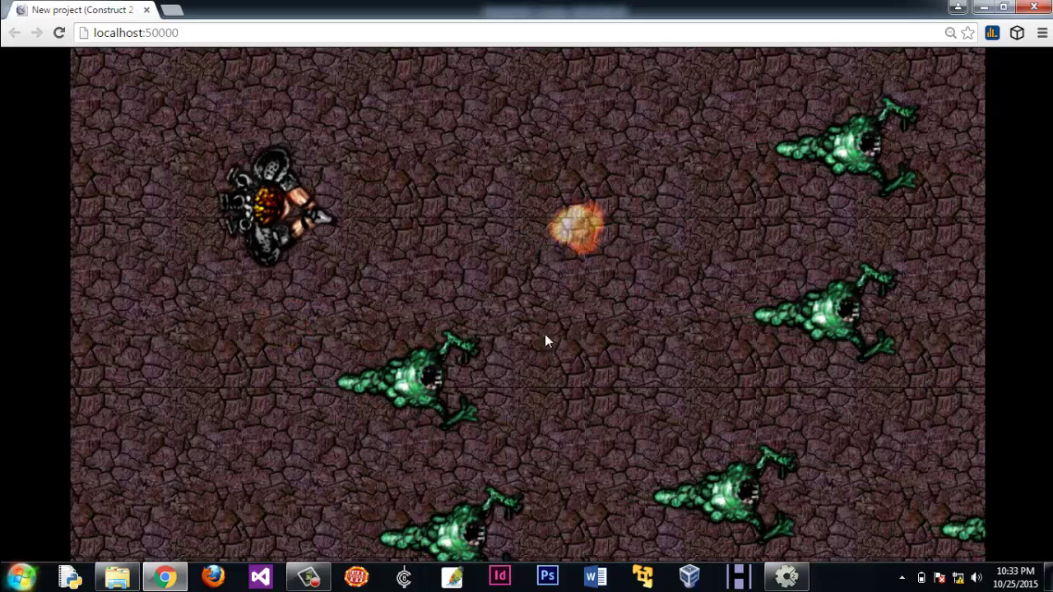
pyautogui.click(484, 374)
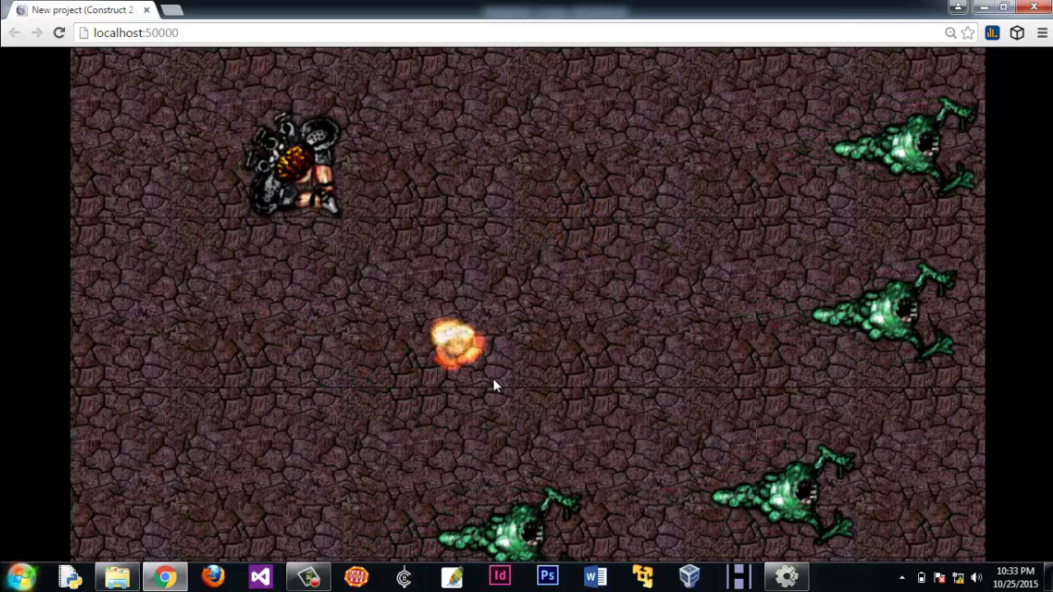
pyautogui.click(802, 462)
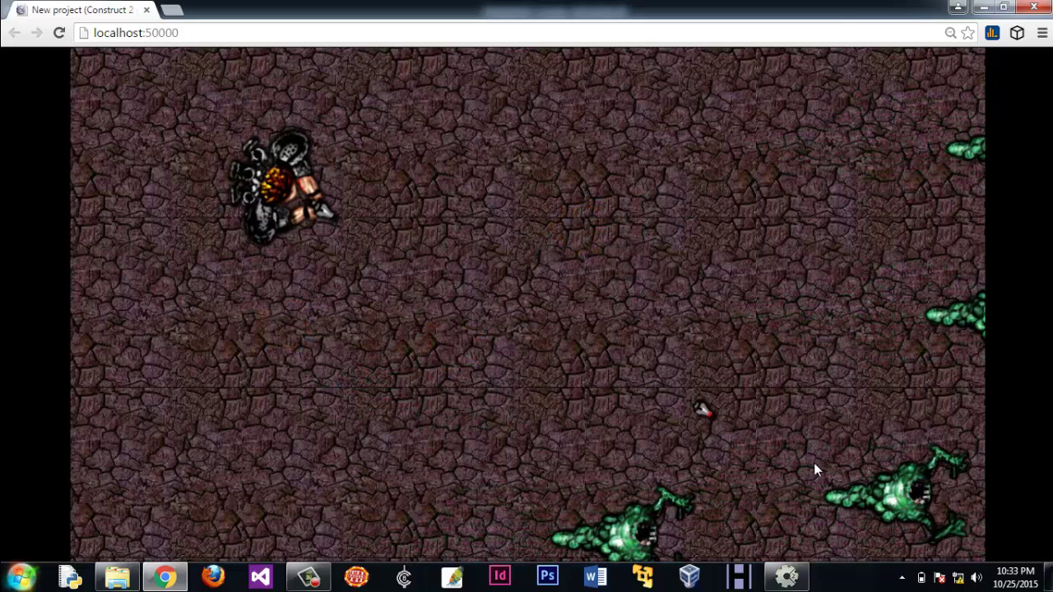
pyautogui.click(728, 517)
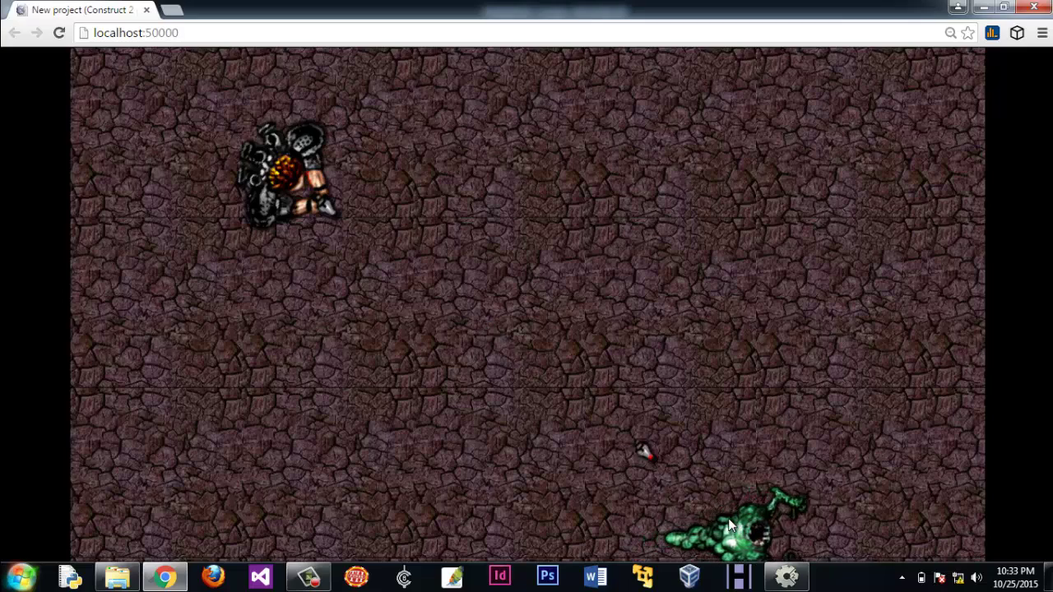
# Reload the preview for one more round of shooting at monsters, then go back to the event sheet in Construct 2
pyautogui.click(58, 32)
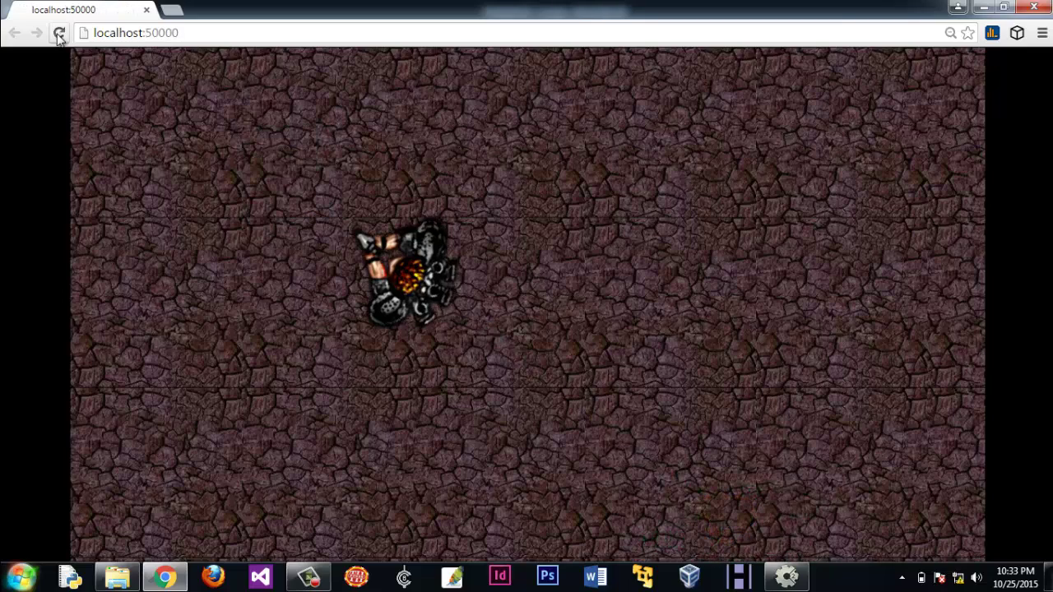
pyautogui.click(527, 236)
pyautogui.press('Up')
pyautogui.click(432, 353)
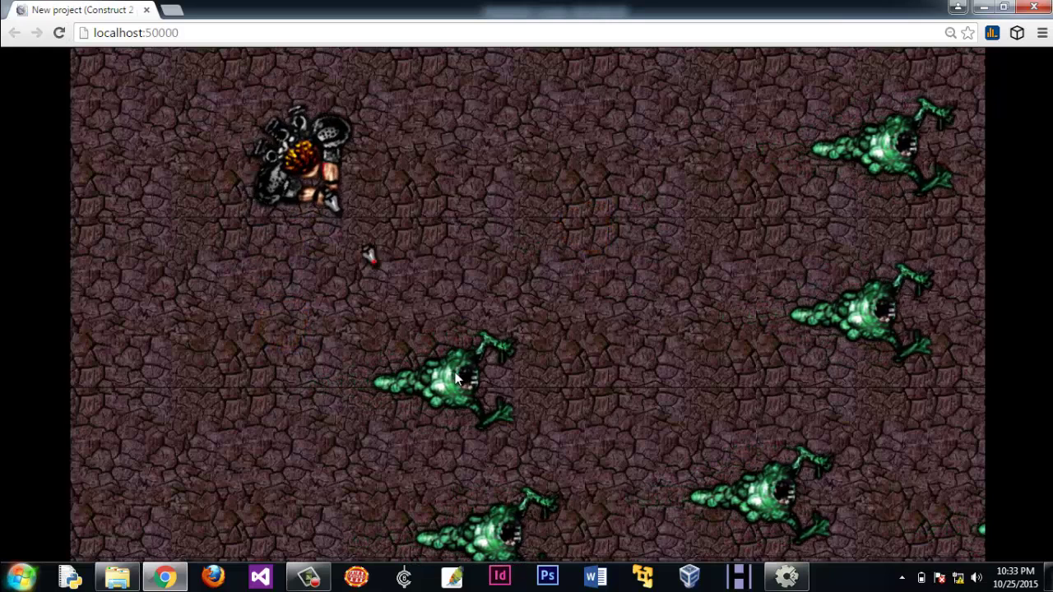
pyautogui.click(571, 519)
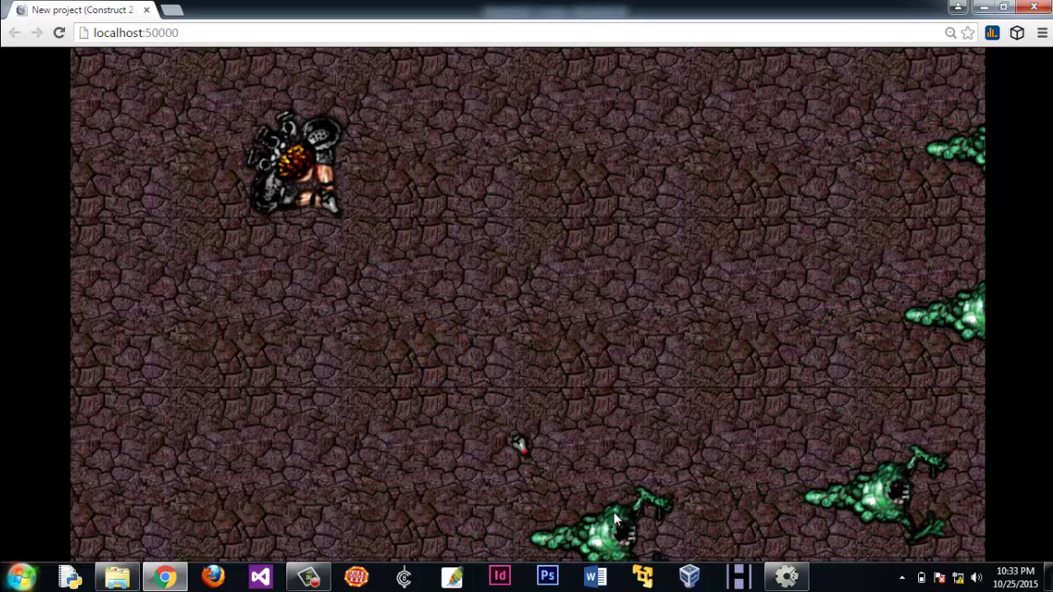
pyautogui.click(786, 576)
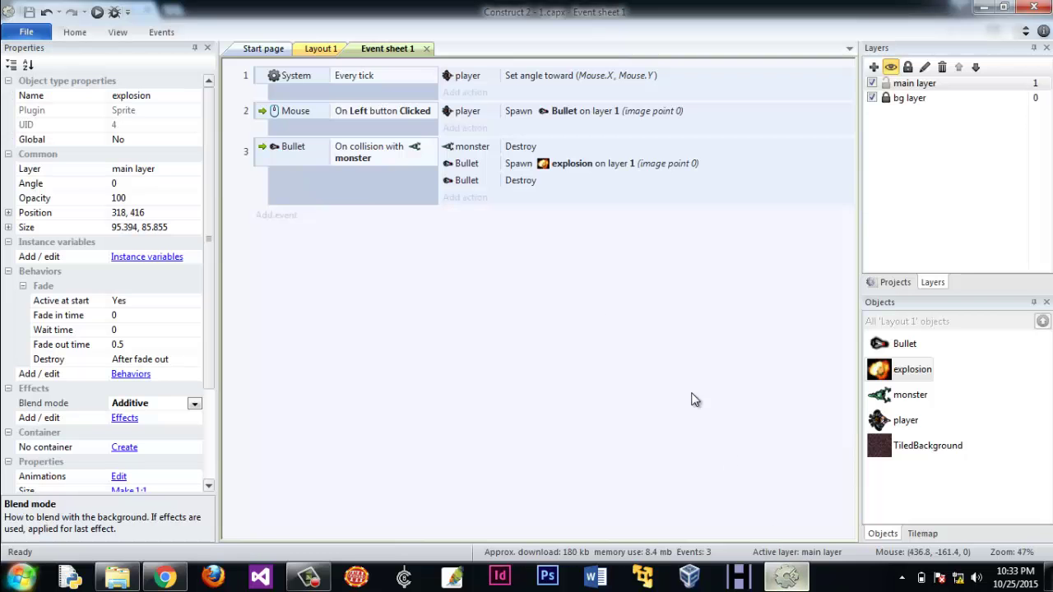